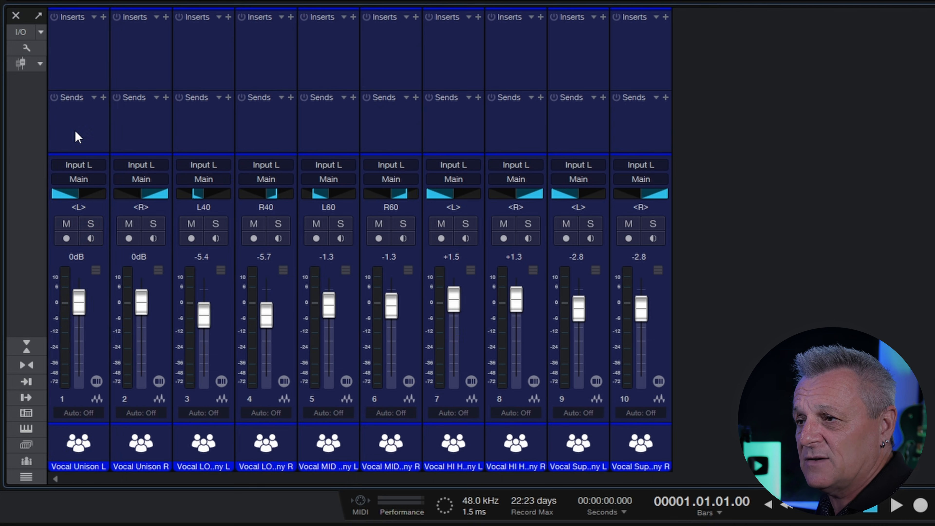
- Route all ten vocal channels into a new Bus 1 with Add Bus for Selected Channels
click(75, 131)
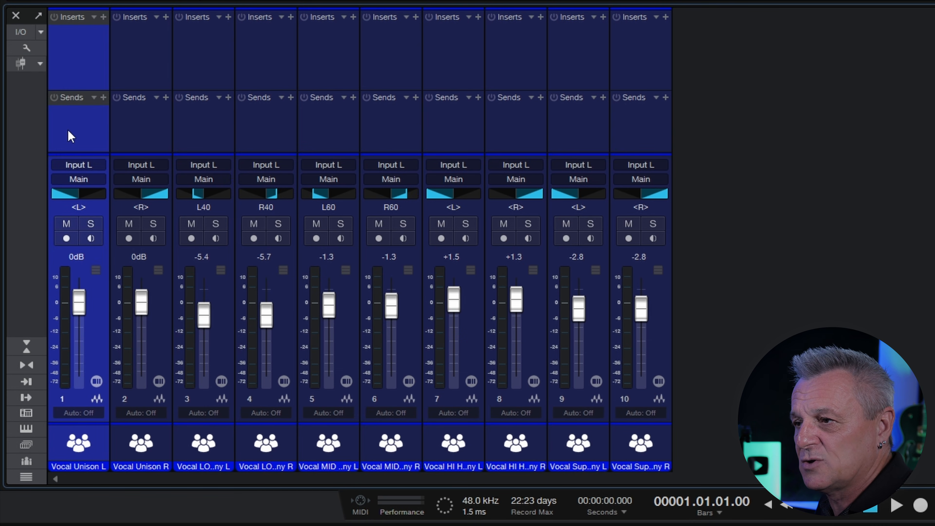
shift+click(645, 133)
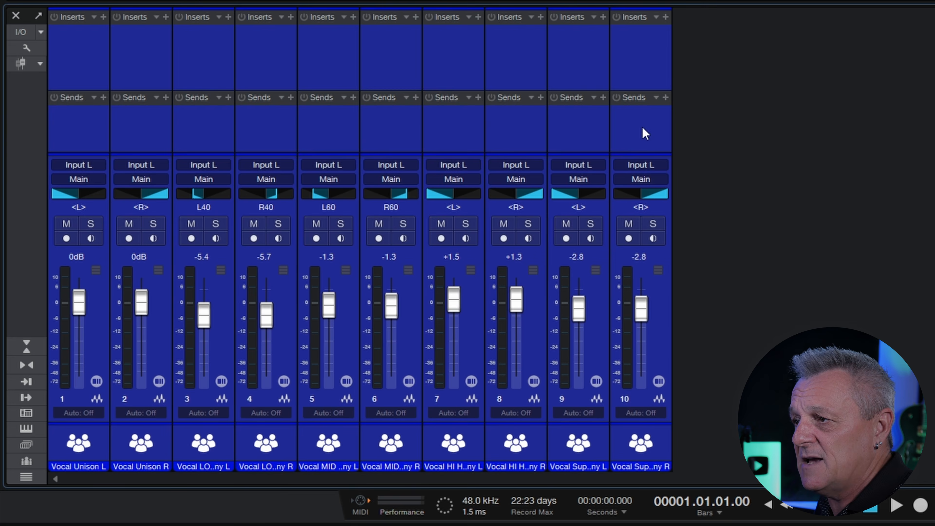
right_click(645, 133)
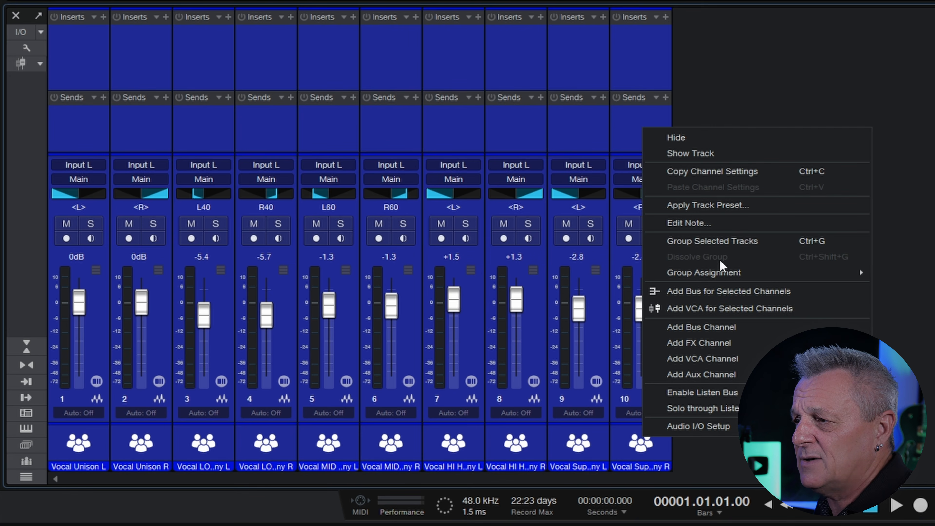
click(728, 292)
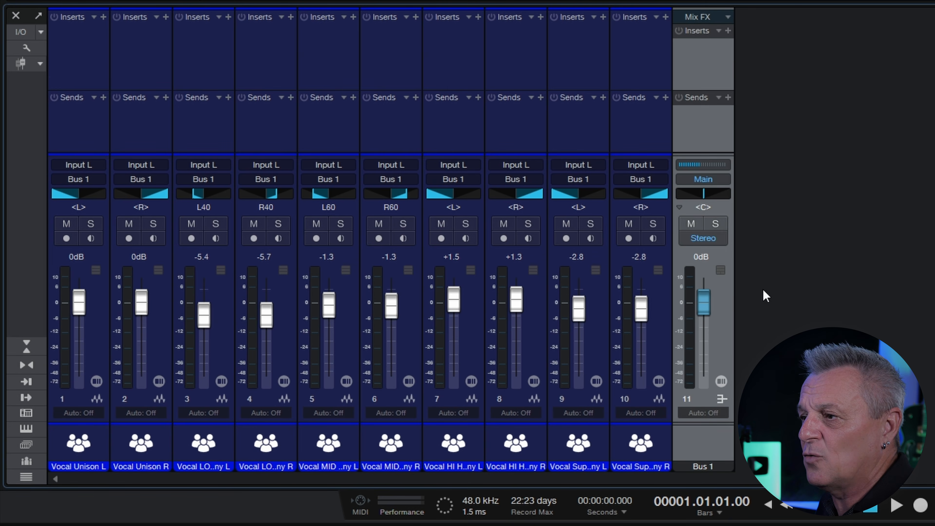
- Lower the Bus 1 fader to -1.8 dB while listening to playback
mouse_move(707, 310)
mouse_down()
mouse_move(707, 343)
mouse_move(708, 311)
mouse_up()
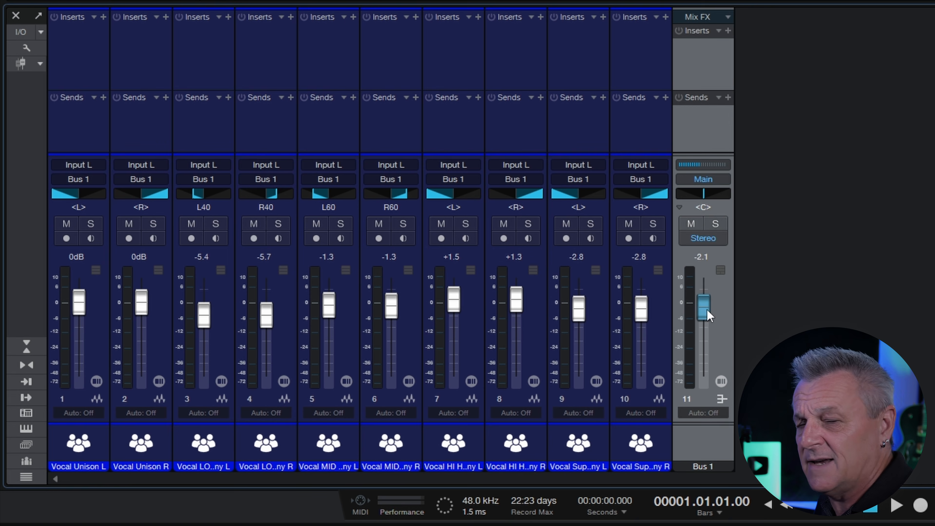
key(space)
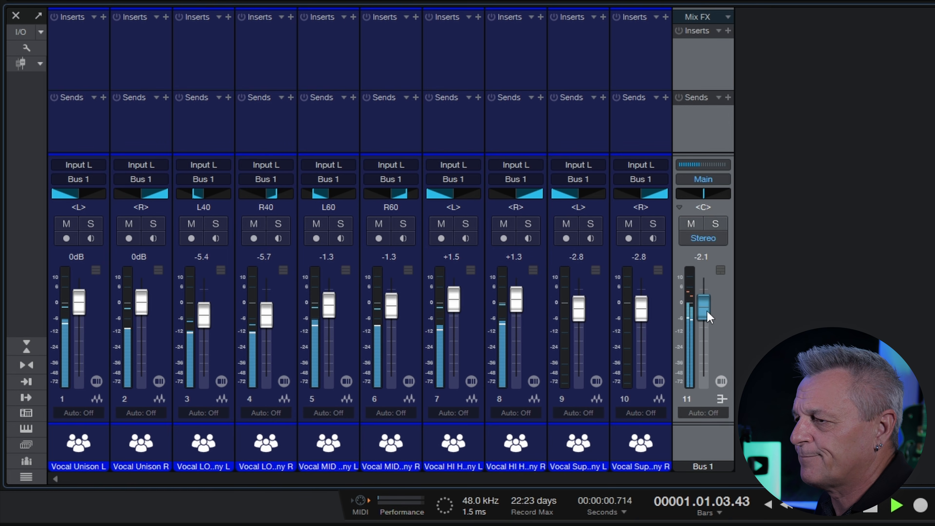
mouse_move(707, 311)
mouse_down()
mouse_move(710, 359)
mouse_move(711, 310)
mouse_up()
key(space)
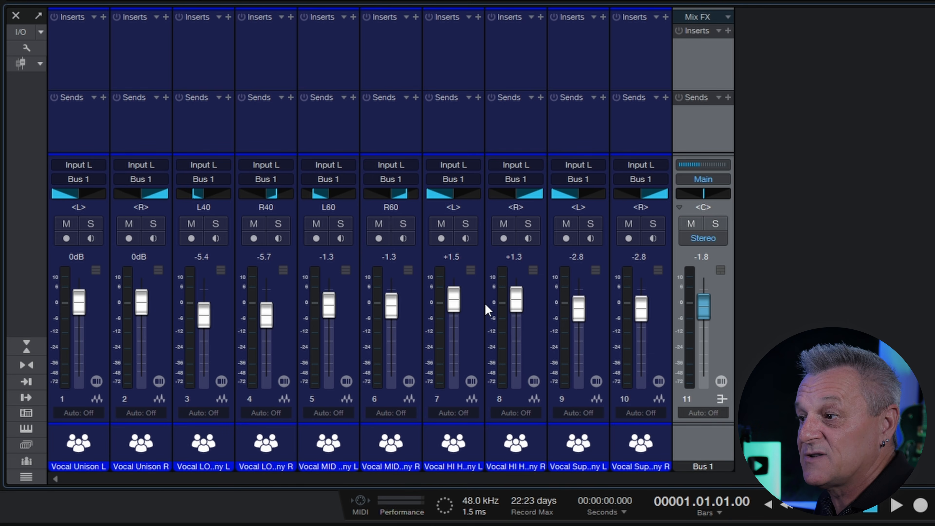
- Remove Bus 1 and add a VCA 1 controlling vocal channels 1–10
right_click(706, 130)
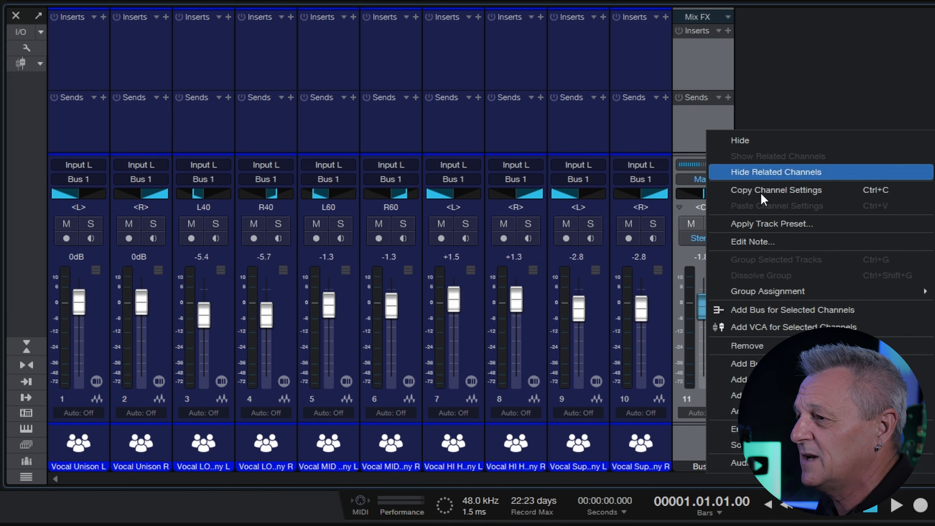
click(751, 345)
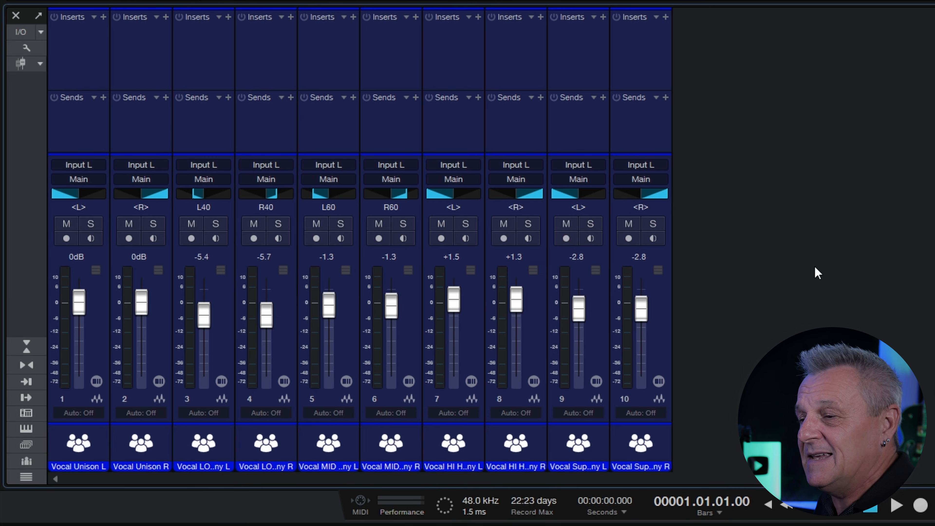
click(73, 129)
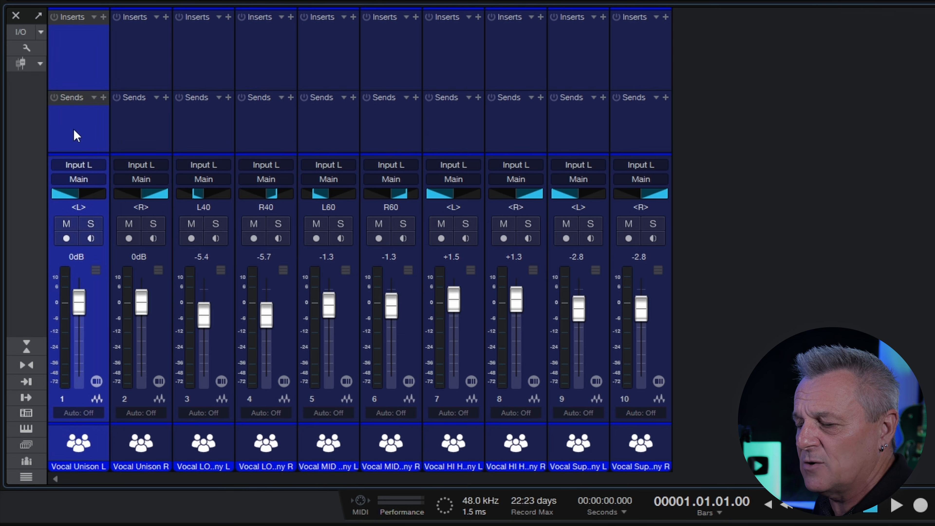
shift+click(631, 129)
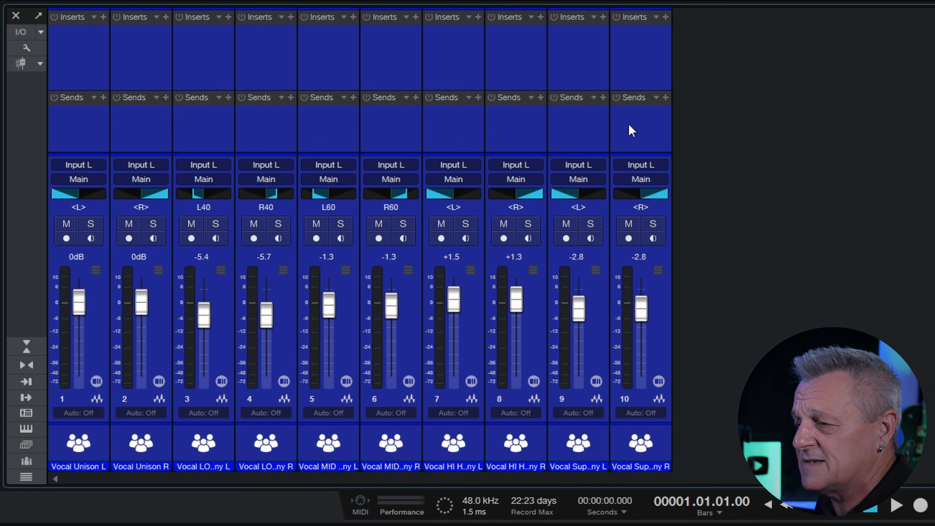
right_click(629, 126)
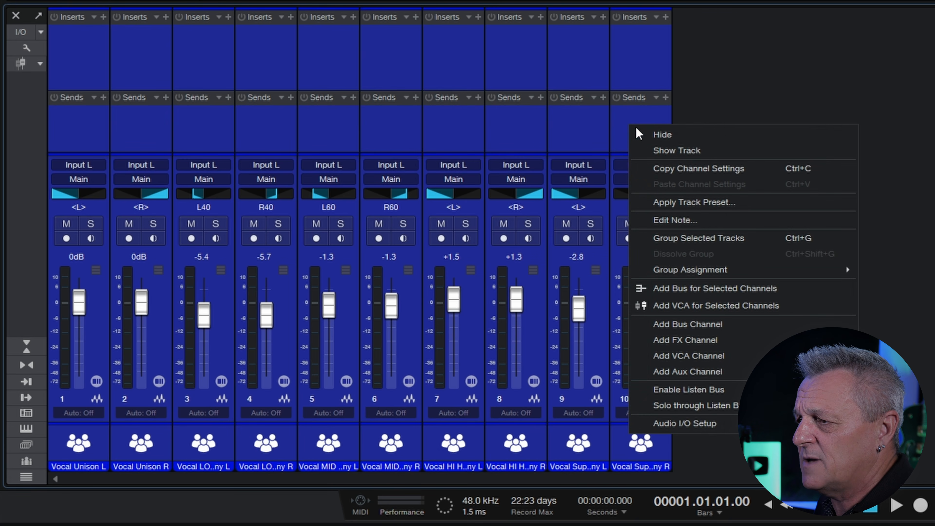
click(712, 307)
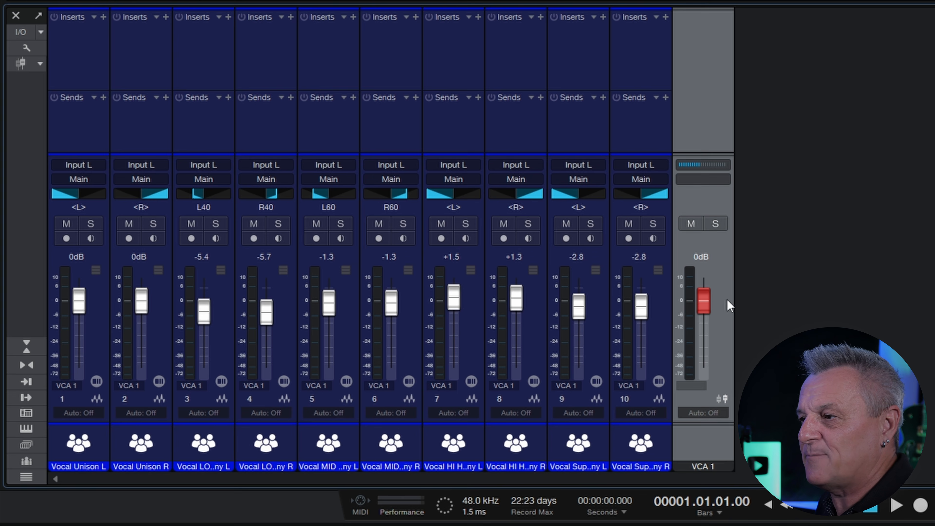
- Ride the VCA 1 fader during playback, then set it to -8.6 dB so all vocals drop
key(space)
mouse_move(706, 305)
mouse_down()
mouse_move(707, 366)
mouse_move(711, 305)
mouse_up()
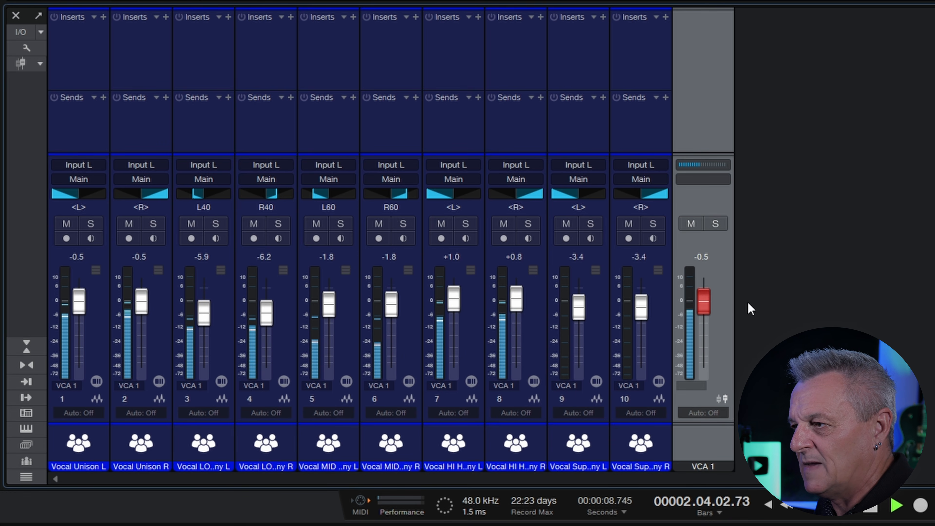
key(space)
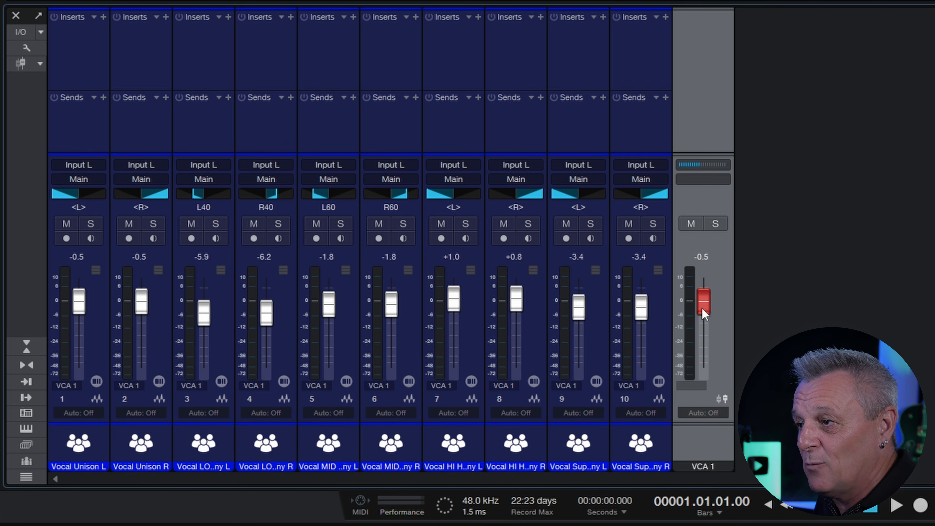
mouse_move(702, 309)
mouse_down()
mouse_move(706, 352)
mouse_move(707, 307)
mouse_up()
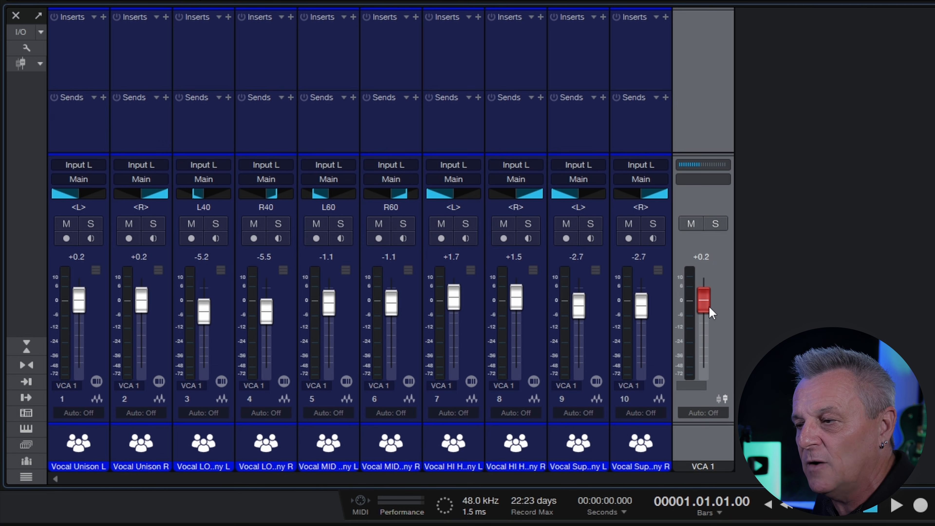
mouse_move(709, 307)
mouse_down()
mouse_move(720, 350)
mouse_move(718, 309)
mouse_up()
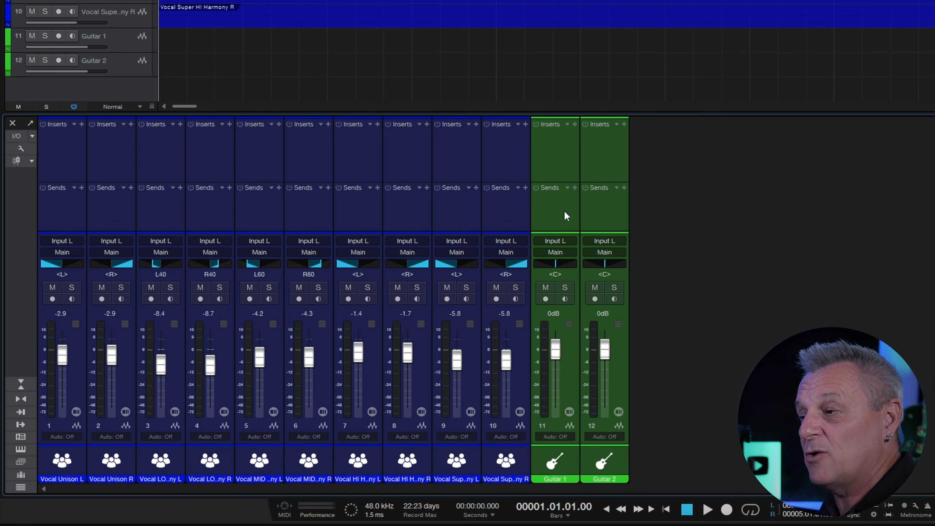
- Add a VCA 1 over vocal channels 1–10 and pull it down to -3.3 dB
click(65, 212)
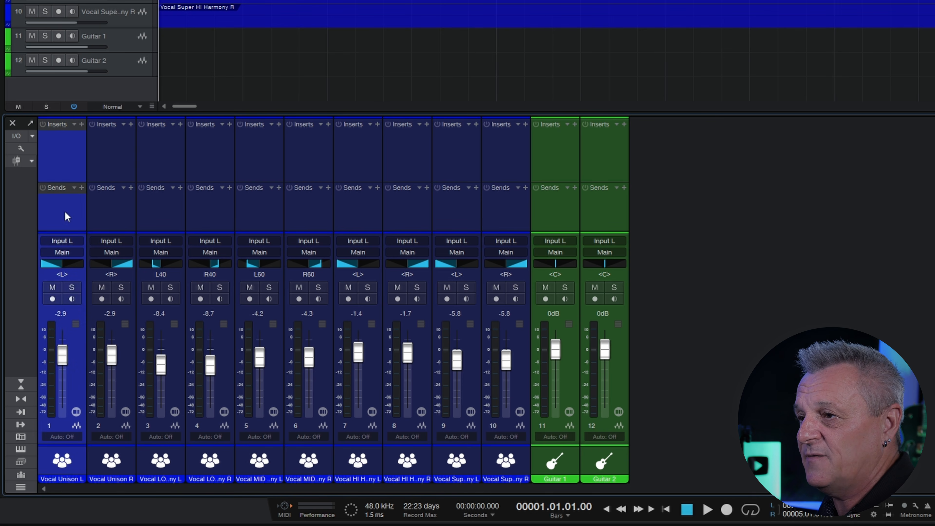
shift+click(506, 216)
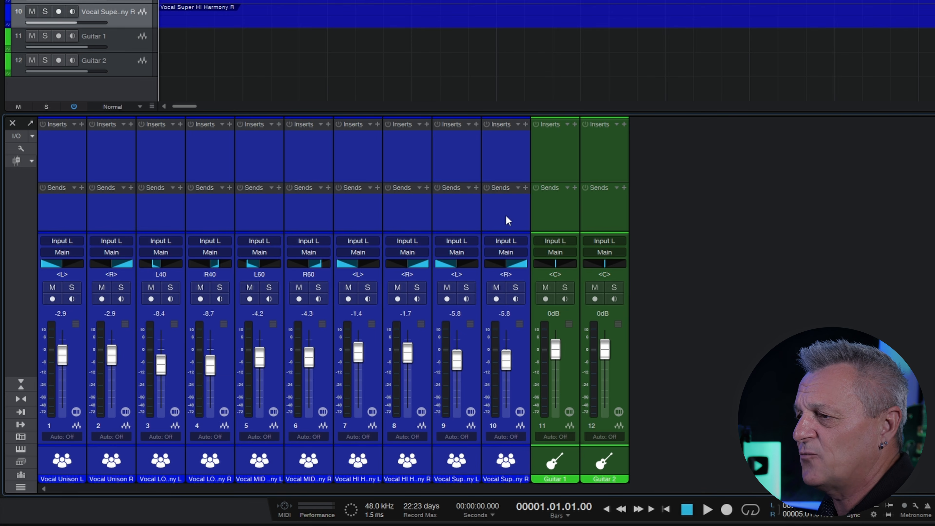
right_click(505, 217)
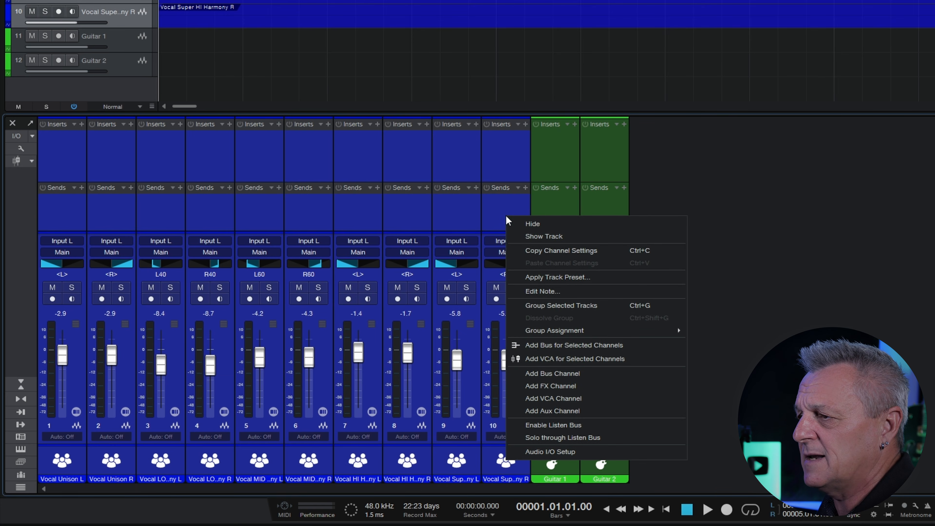
click(568, 359)
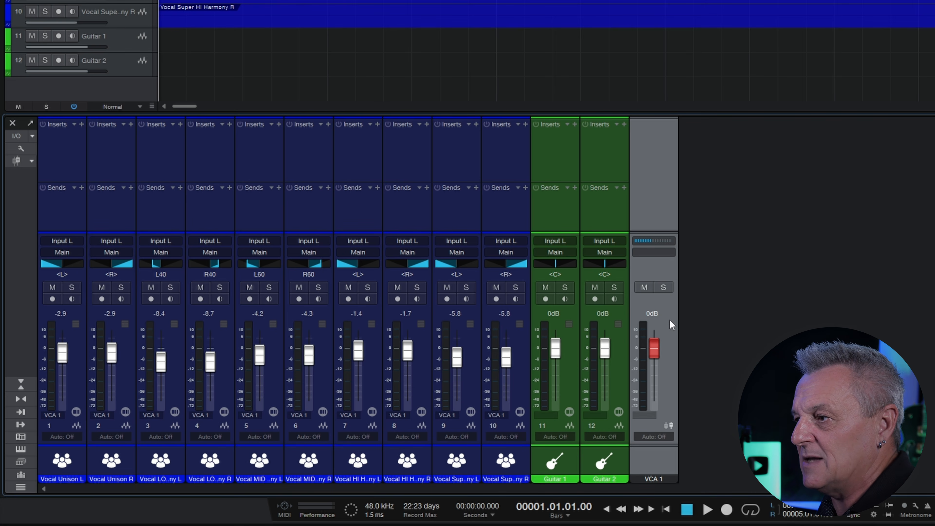
drag(654, 353, 653, 358)
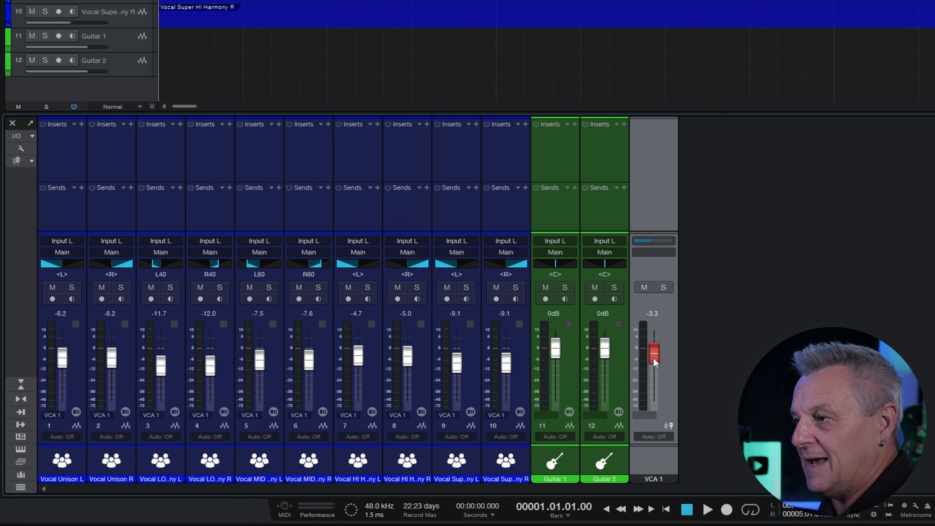
- Create VCA 2 over Guitar 1 and Guitar 2 and set it to -0.9 dB
click(561, 214)
shift+click(597, 211)
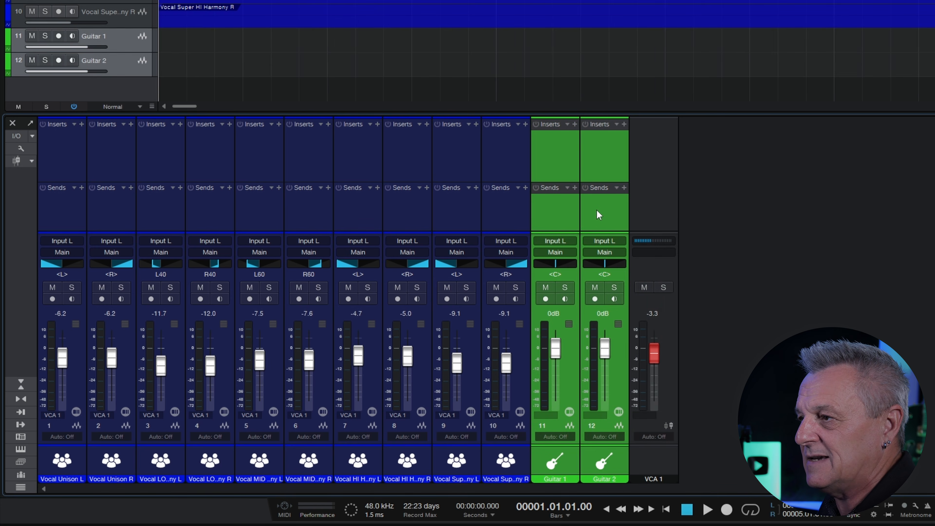
right_click(597, 210)
click(667, 354)
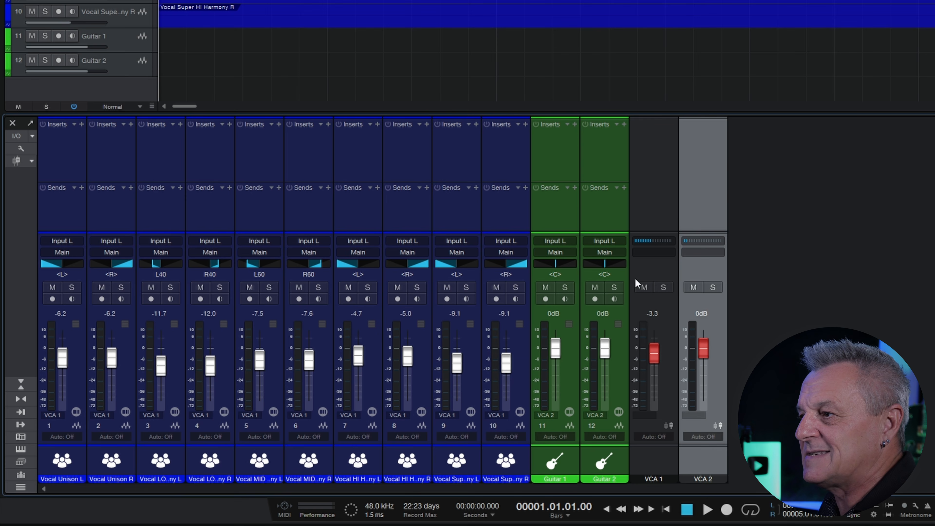
mouse_move(706, 355)
mouse_down()
mouse_move(703, 386)
mouse_move(705, 355)
mouse_up()
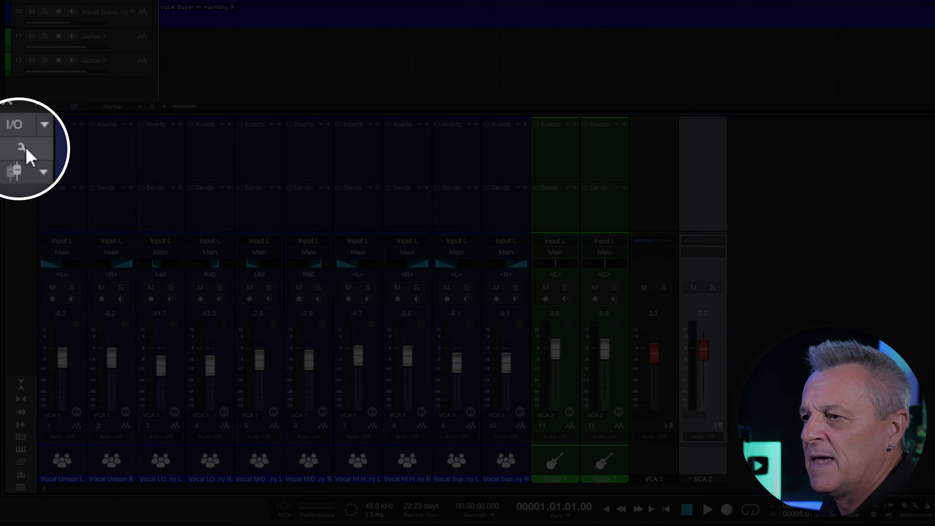
- In the console options, toggle the folder-track ordering option and uncheck 'Keep VCA channels to the right'
click(21, 148)
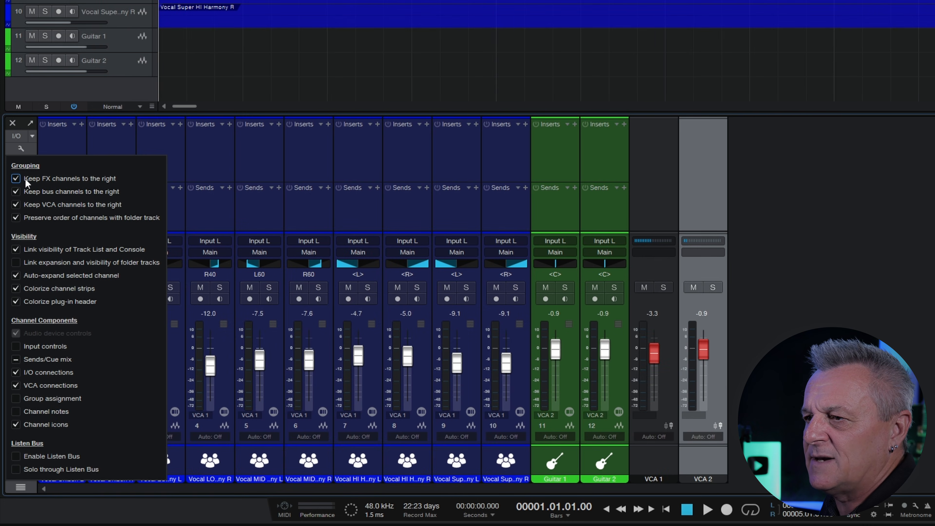
click(16, 215)
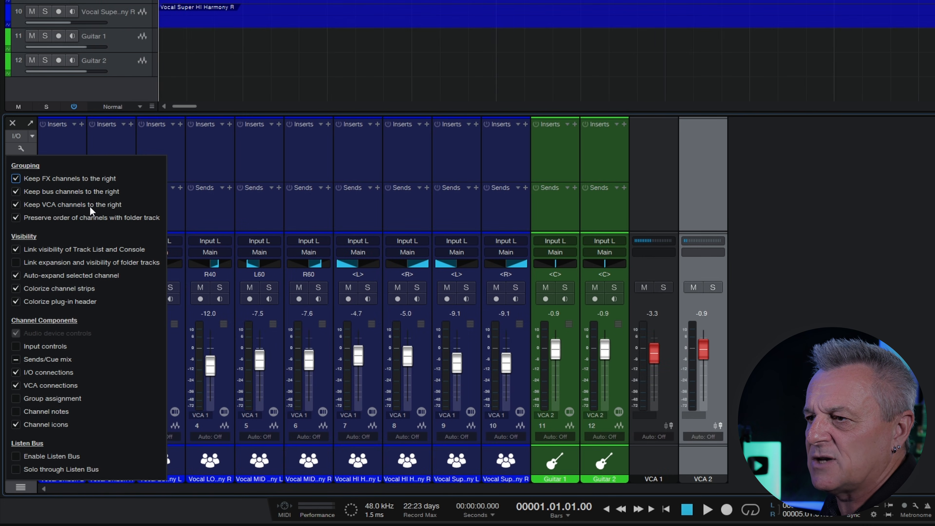
click(16, 207)
click(779, 201)
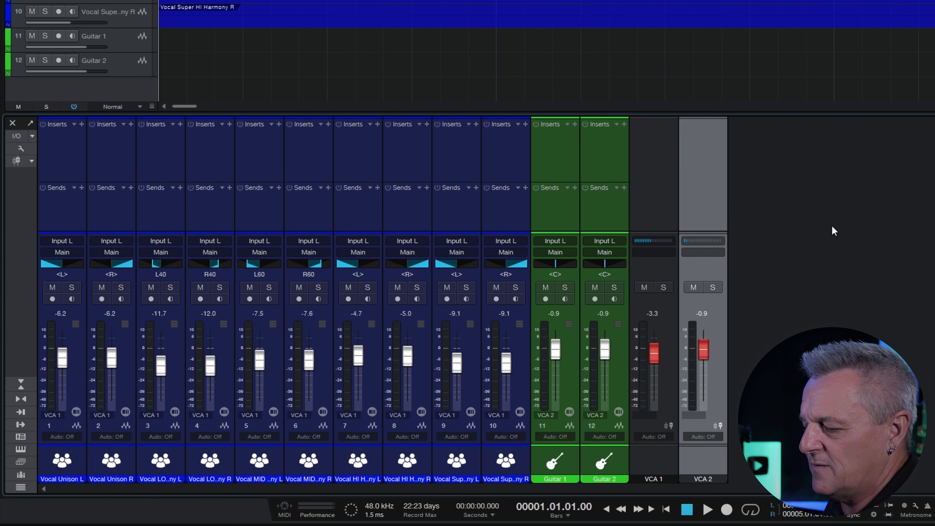
- Hide both the VCA 1 and VCA 2 channels
click(648, 194)
ctrl+click(707, 199)
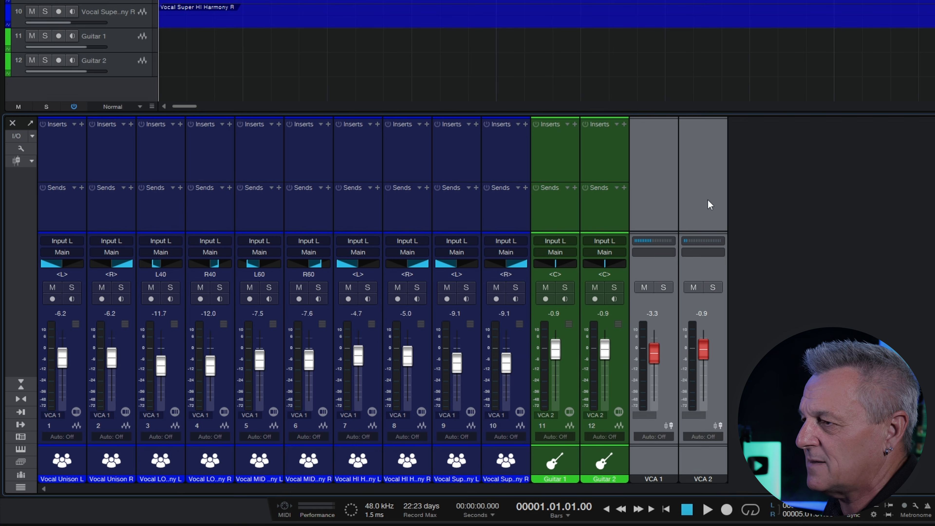
right_click(707, 200)
click(712, 208)
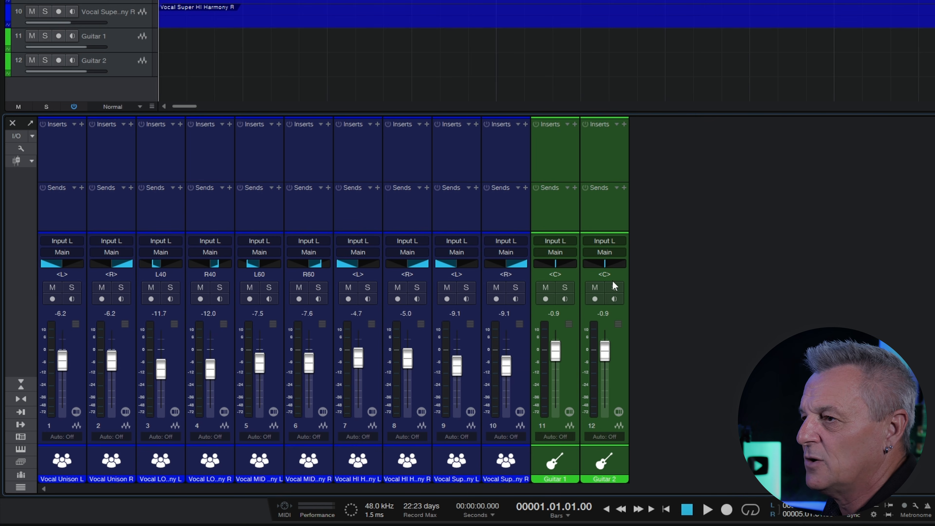
- Add a new VCA 1 over vocal channels 1–10 and trim it slightly
click(68, 216)
shift+click(506, 208)
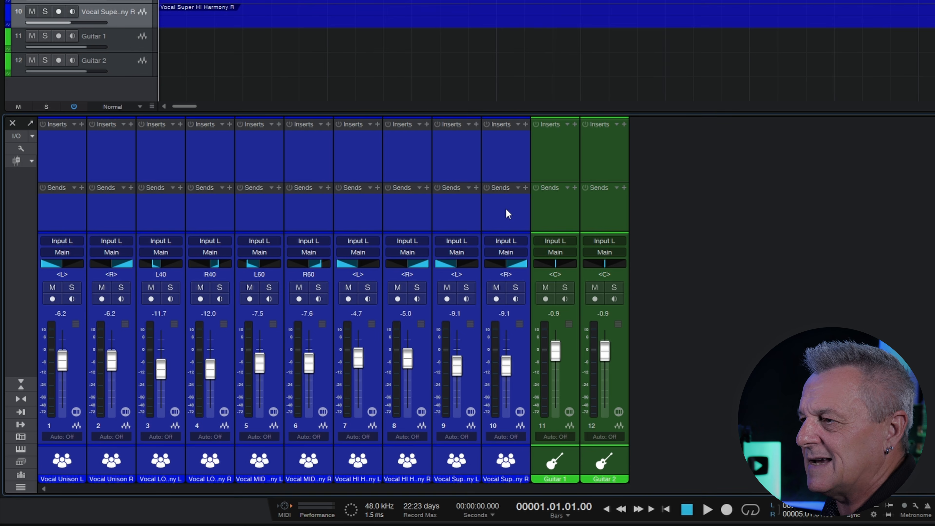
right_click(506, 208)
click(563, 352)
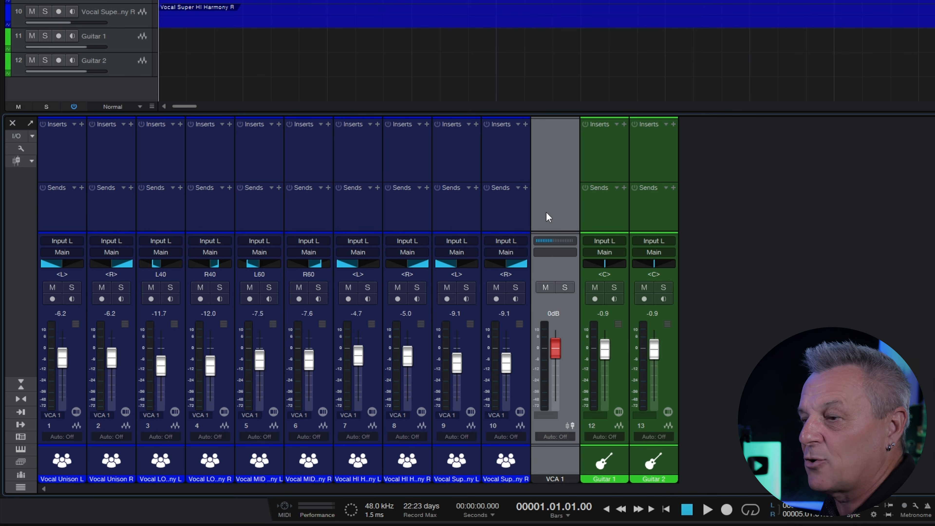
mouse_move(557, 350)
mouse_down()
mouse_move(558, 376)
mouse_move(559, 353)
mouse_up()
- Move VCA 1 beside the vocals, set it to +0.2 dB, test mute, then solo it
drag(557, 215, 585, 217)
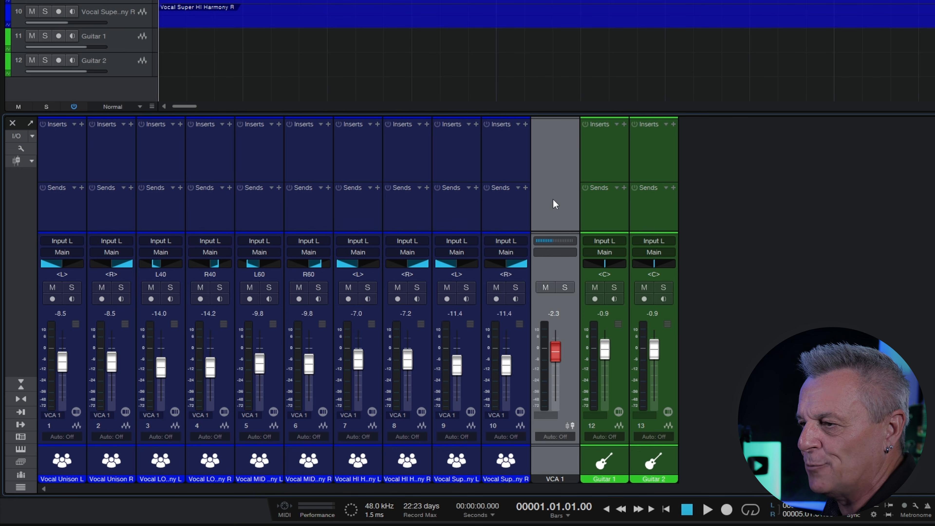
mouse_move(556, 353)
mouse_down()
mouse_move(556, 368)
mouse_move(558, 353)
mouse_up()
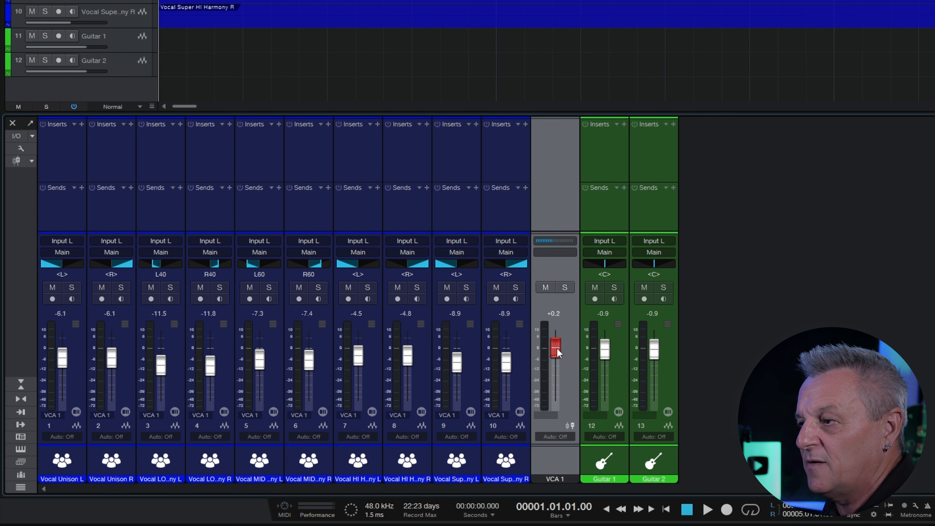
click(545, 287)
click(545, 286)
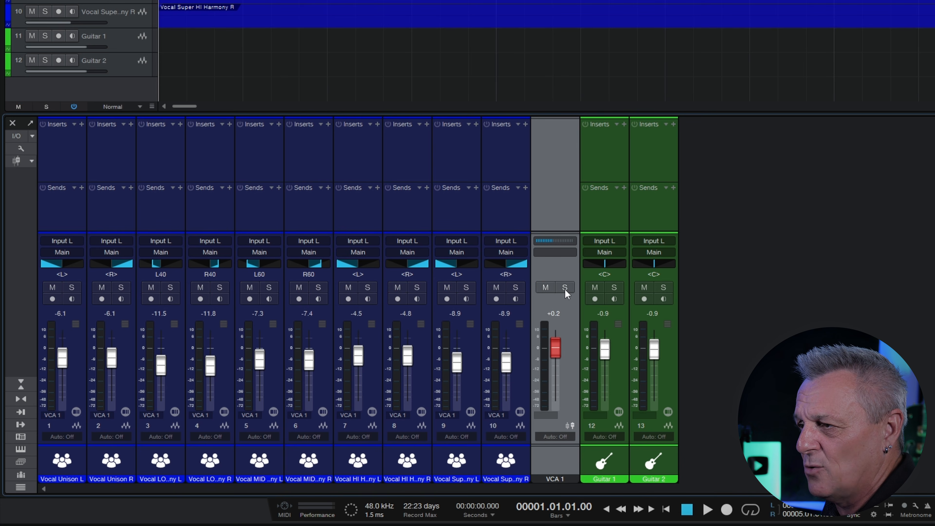
click(565, 289)
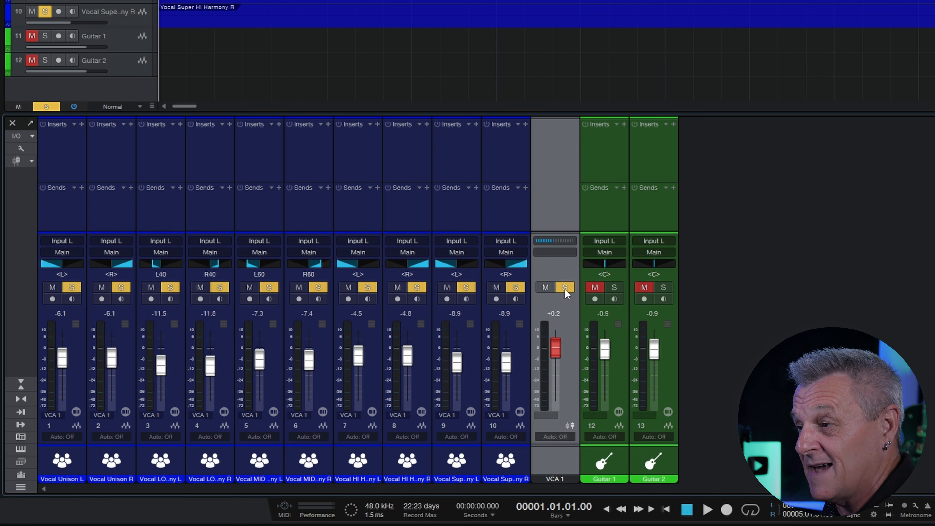
- Unsolo VCA 1, leaving its icon, colour and name unchanged
click(564, 288)
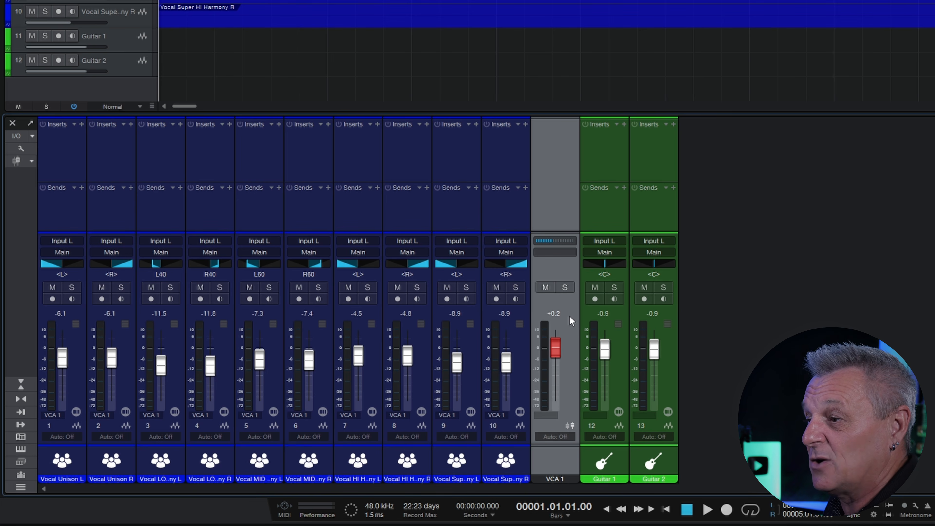
click(553, 463)
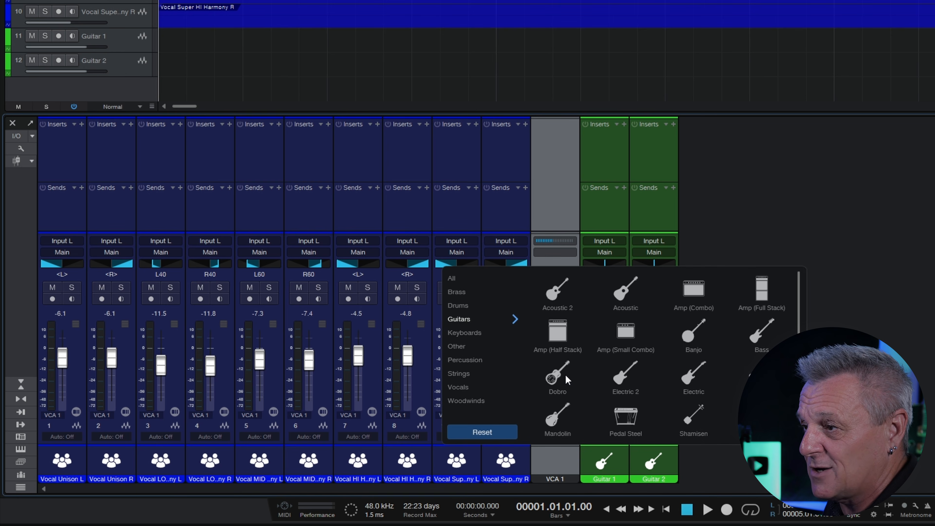
click(845, 192)
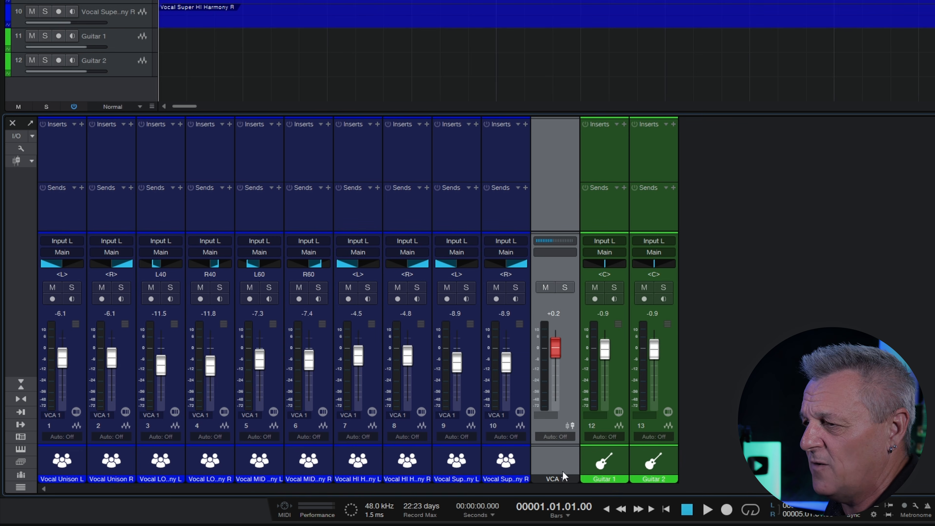
click(552, 479)
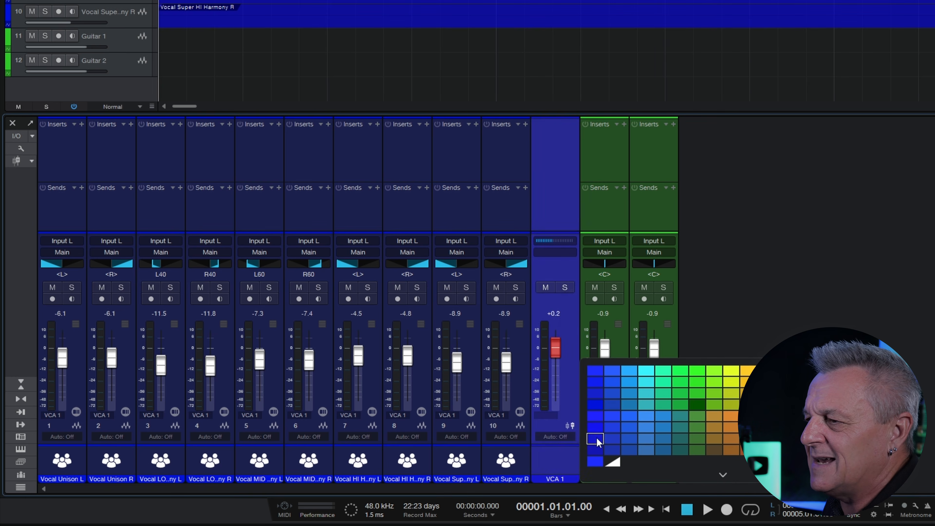
click(787, 284)
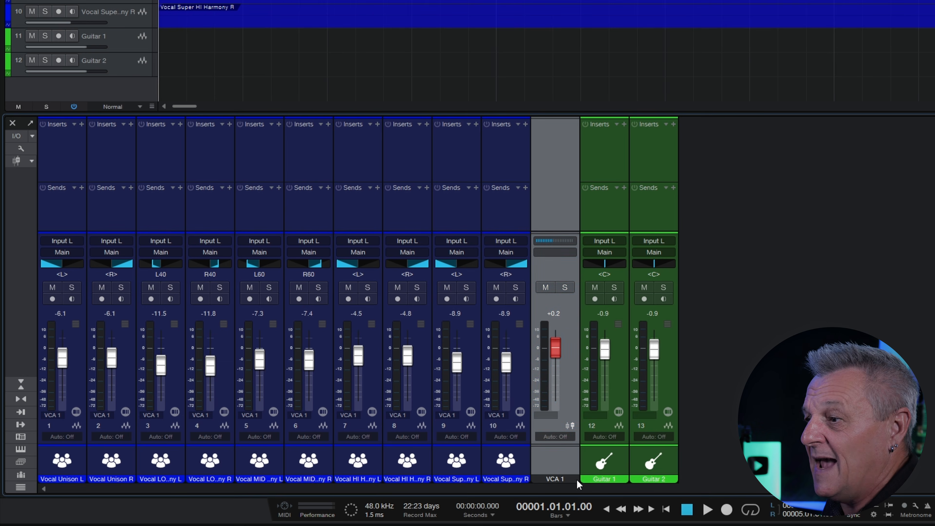
double_click(556, 479)
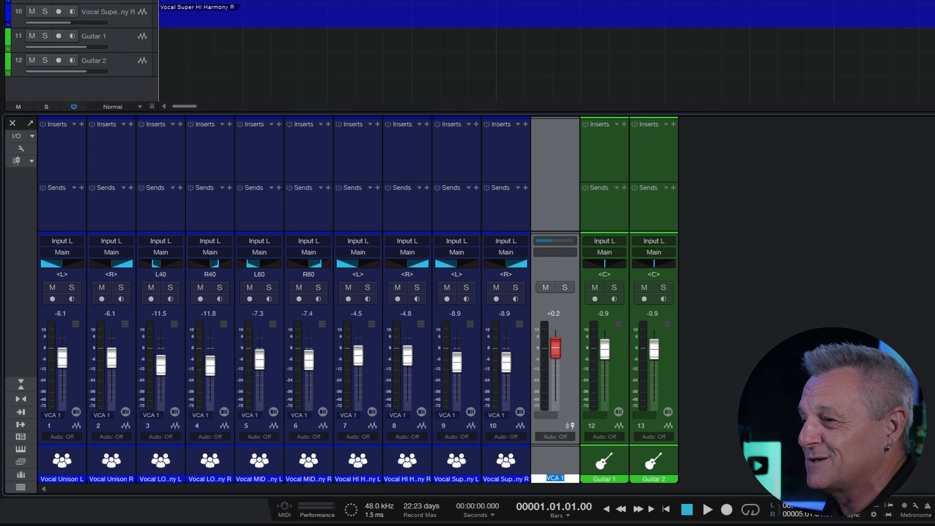
key(Return)
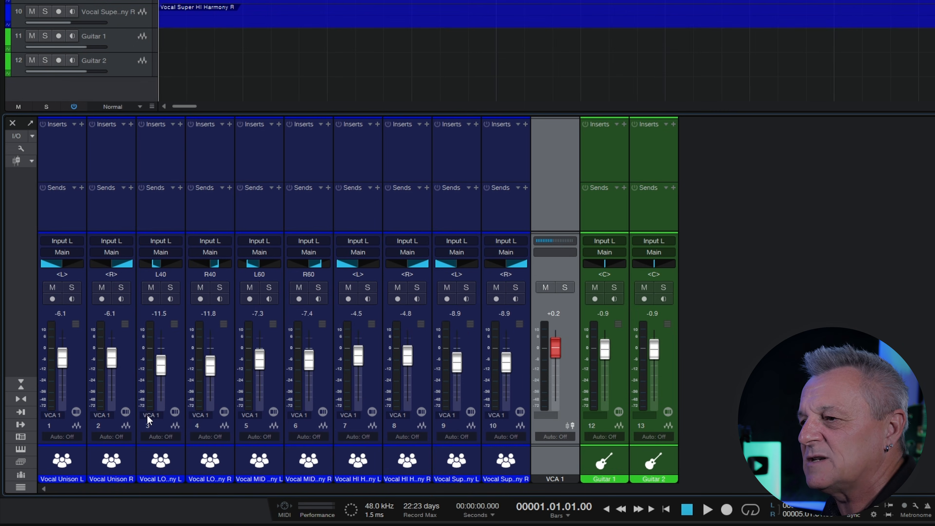
click(150, 416)
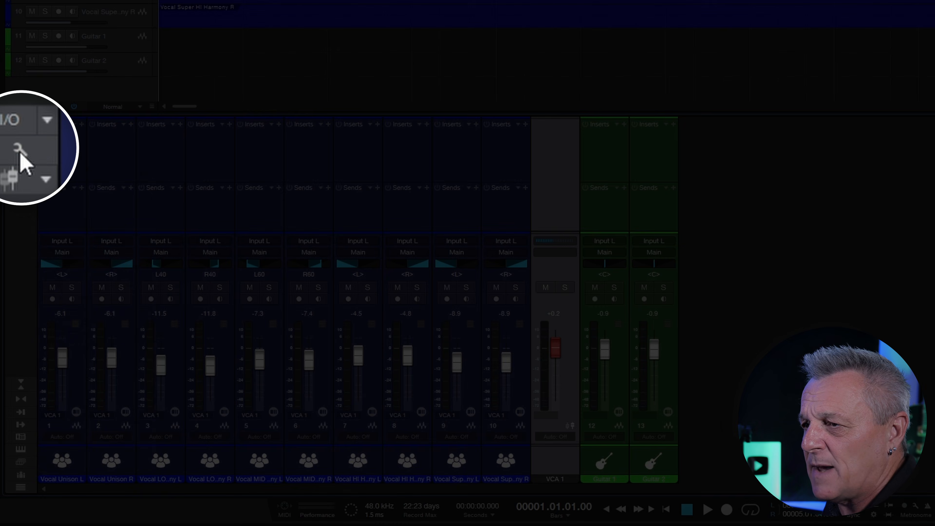
click(21, 150)
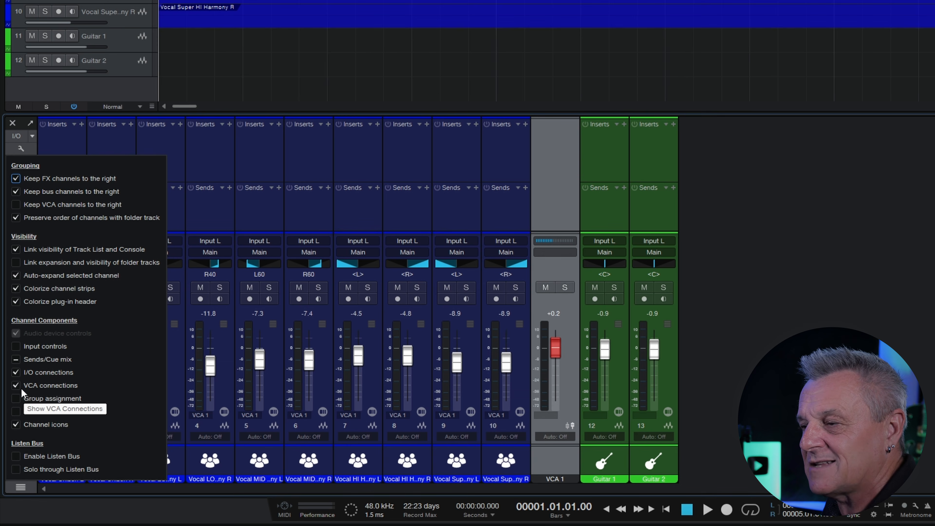
click(794, 183)
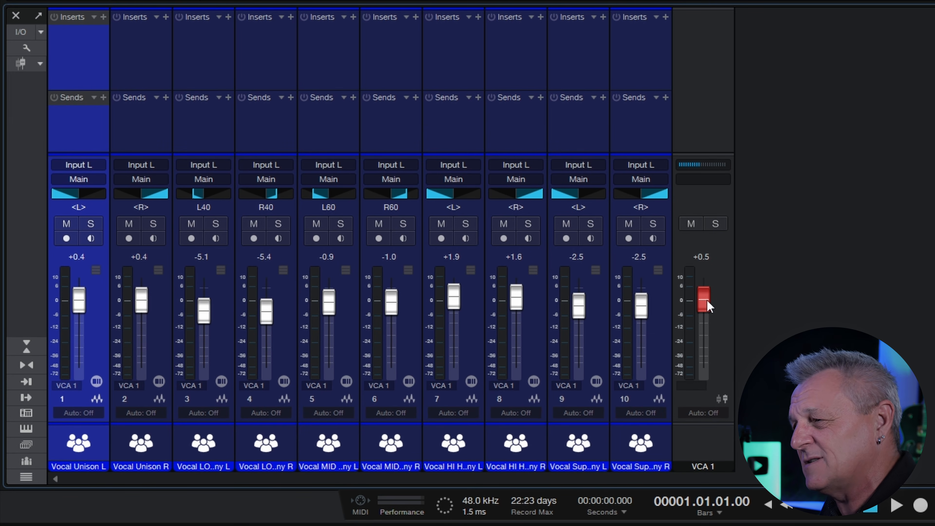
- Ride VCA 1, lower vocal channels 5 and 6 together, then return VCA 1 to 0 dB
mouse_move(707, 301)
mouse_down()
mouse_move(708, 321)
mouse_move(713, 304)
mouse_up()
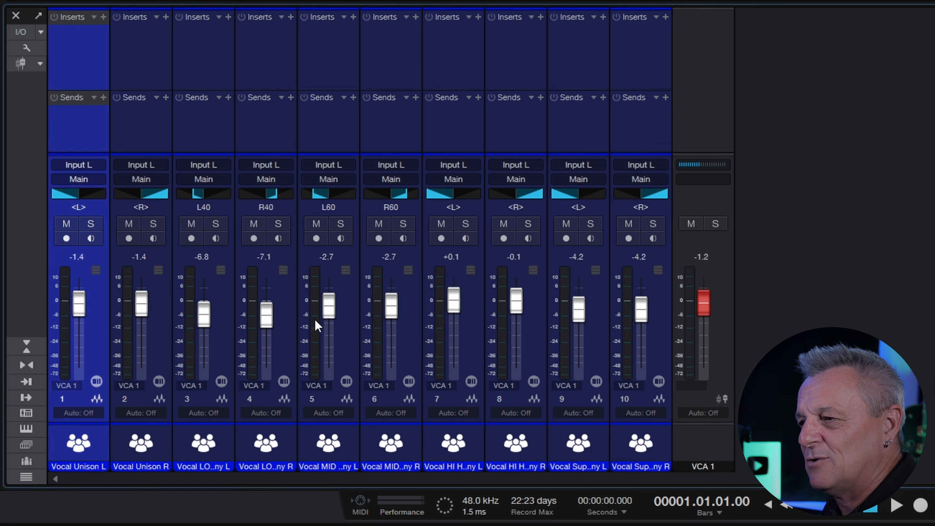
click(355, 344)
ctrl+click(409, 341)
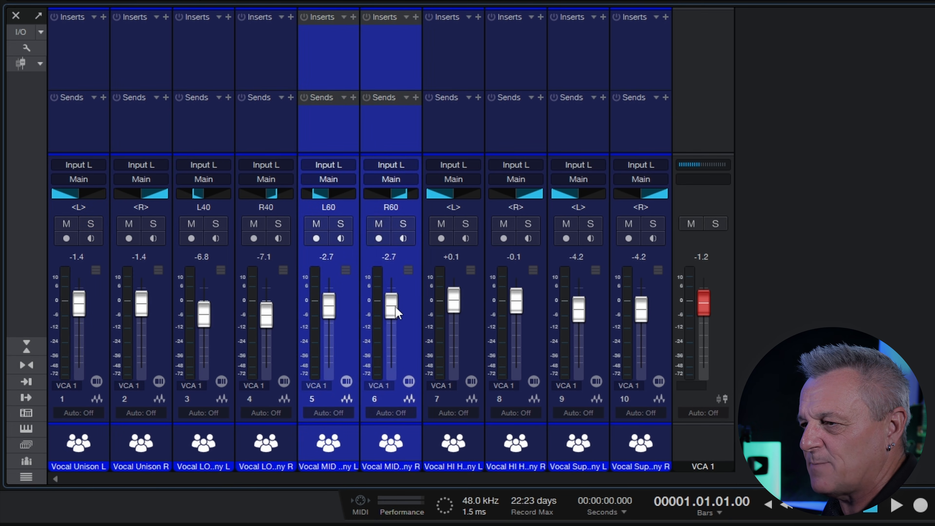
drag(391, 305, 394, 355)
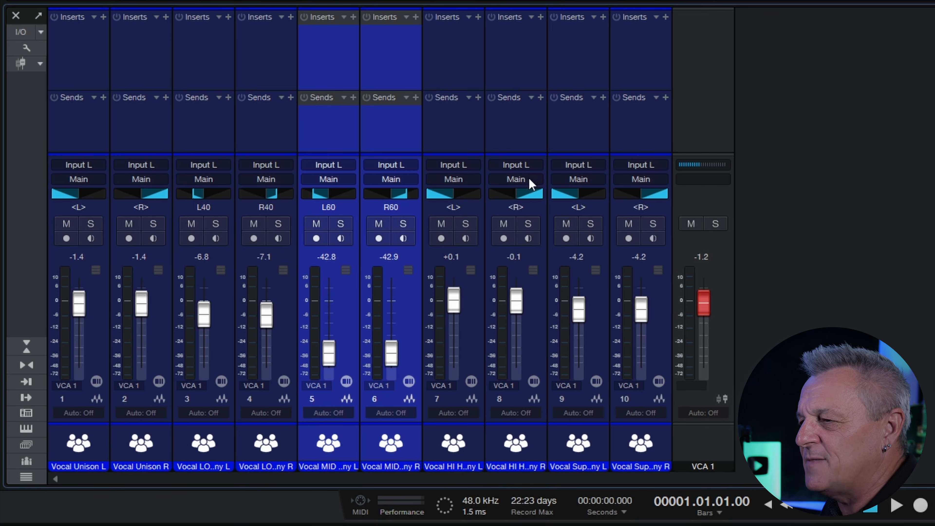
mouse_move(707, 308)
mouse_down()
mouse_move(708, 333)
mouse_move(707, 303)
mouse_up()
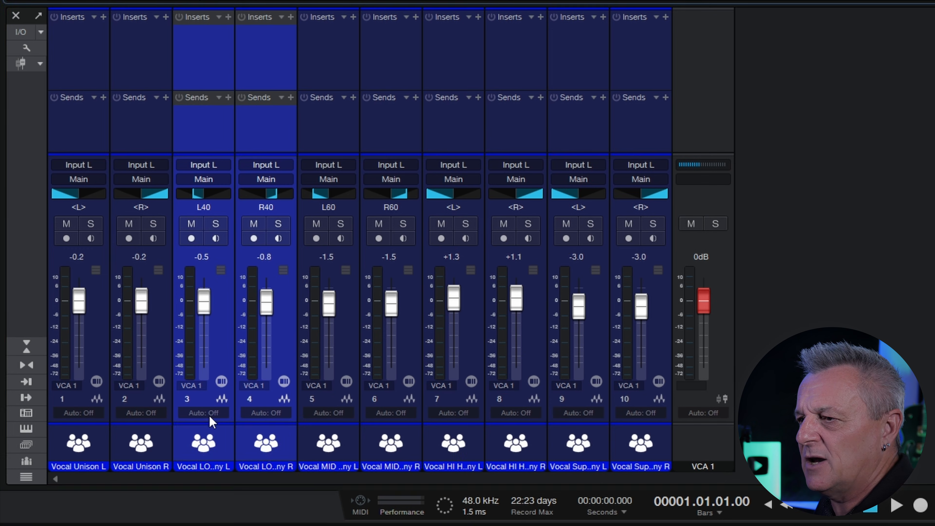
- Set channels 3 and 4 to Latch automation and pull them down during playback
click(104, 469)
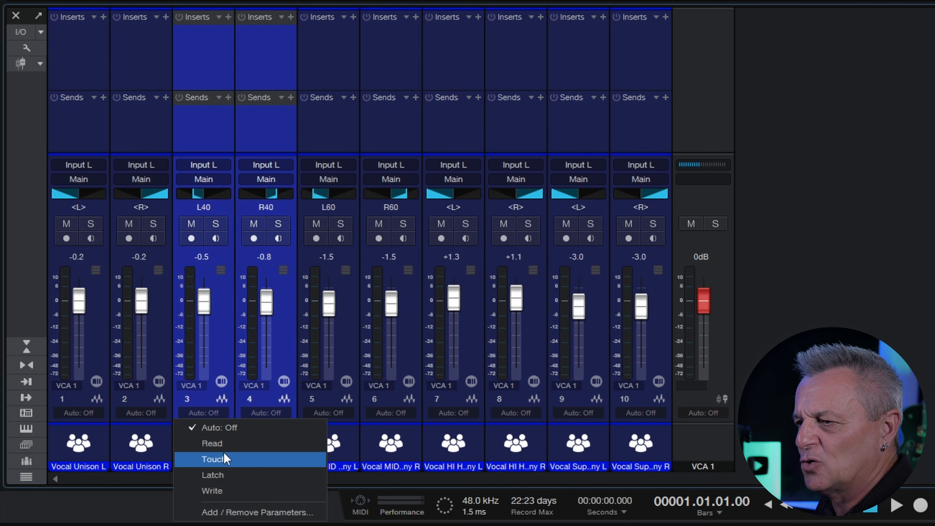
click(219, 475)
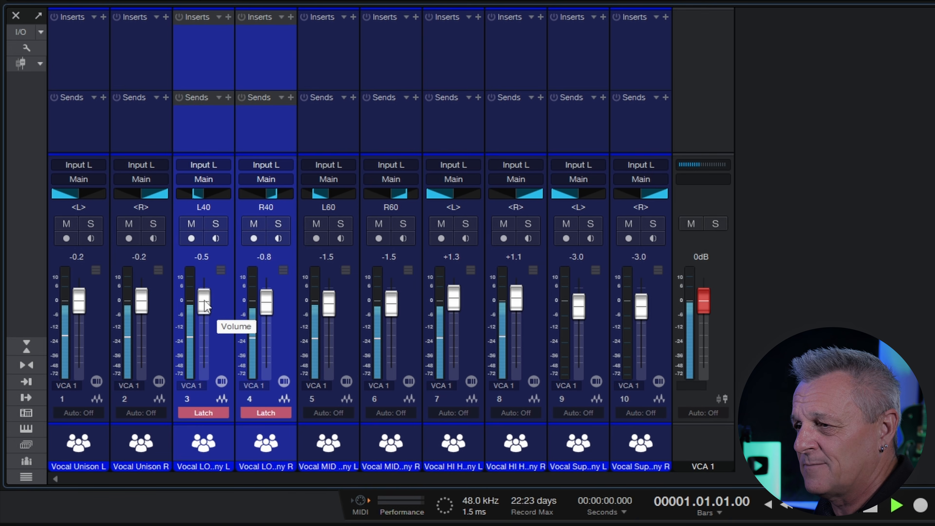
key(space)
mouse_move(205, 301)
mouse_down()
mouse_move(204, 368)
mouse_move(203, 312)
mouse_move(206, 355)
mouse_move(217, 299)
mouse_up()
key(space)
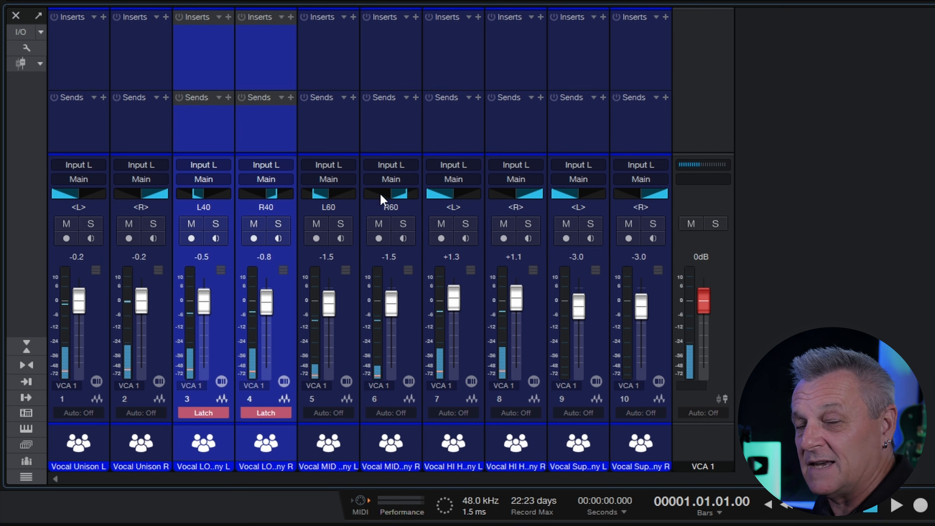
- Set channels 7 and 8 to Latch and record a downward fader ride on channel 7
click(457, 130)
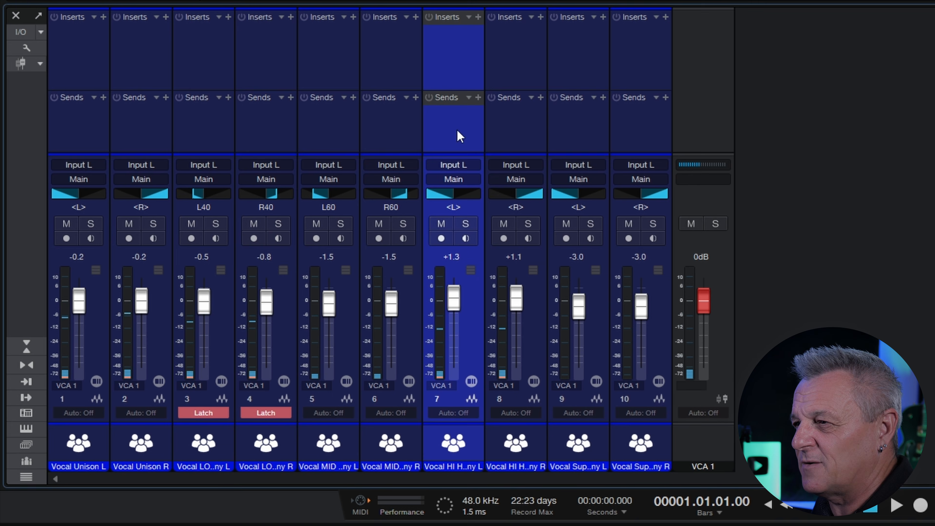
shift+click(512, 132)
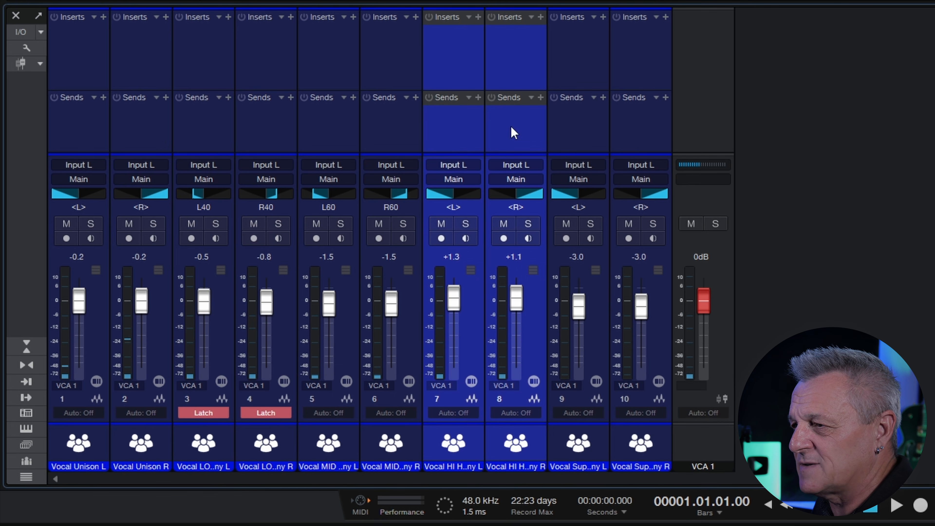
click(441, 416)
click(471, 475)
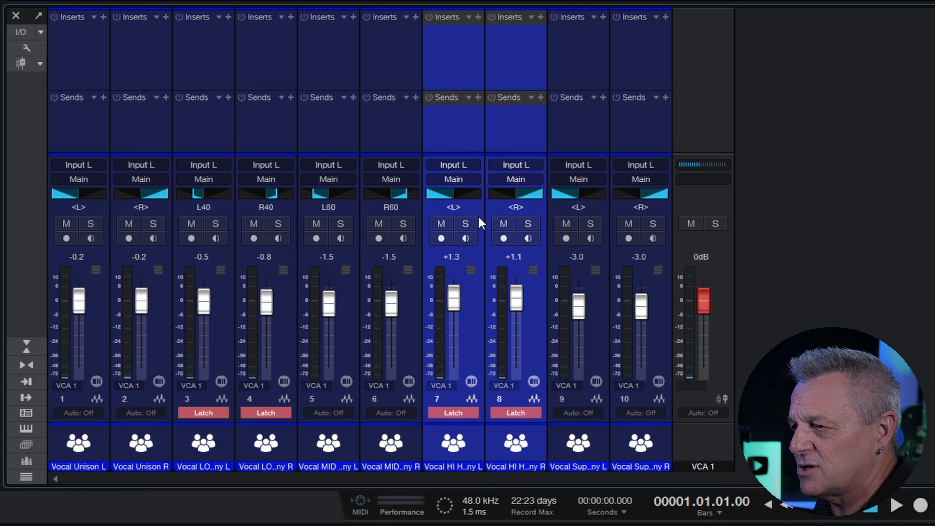
key(space)
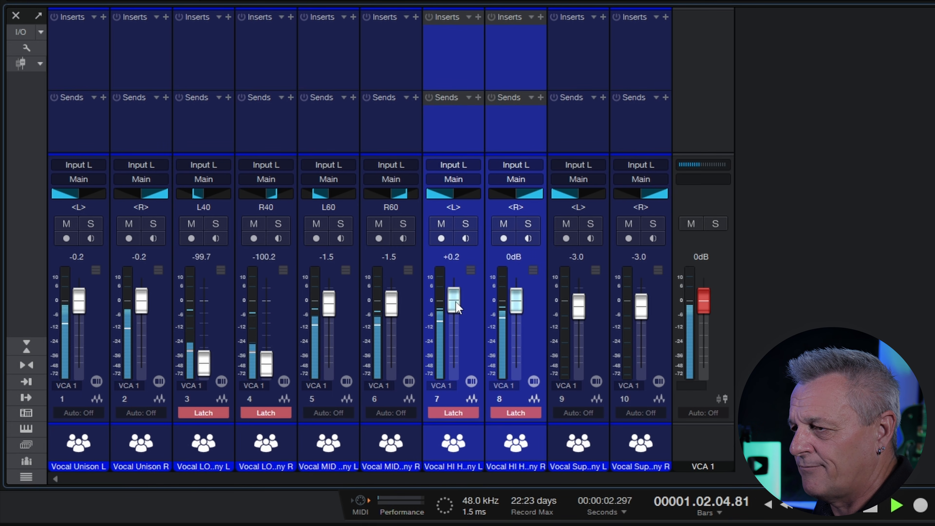
mouse_move(456, 299)
mouse_down()
mouse_move(456, 364)
mouse_move(460, 310)
mouse_up()
key(space)
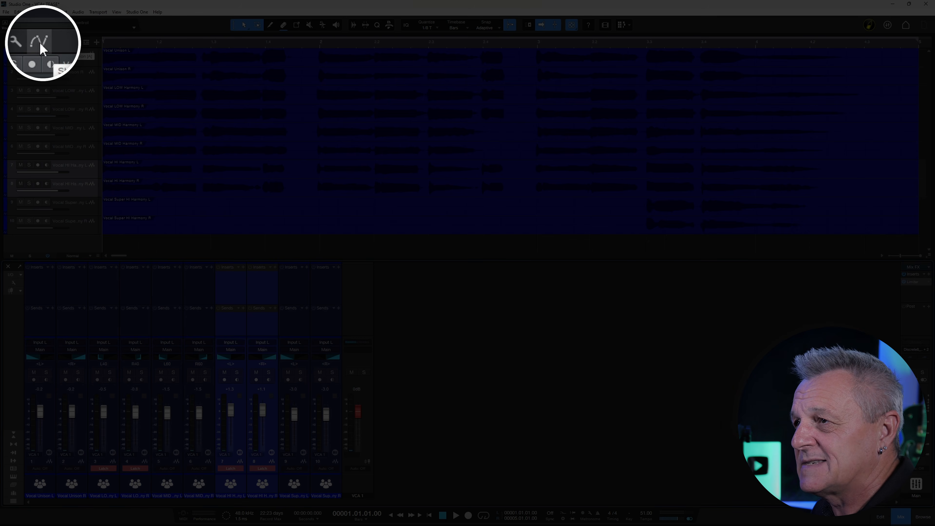
- Show each track's volume automation lane and set channels 3 and 4 to Read
click(41, 41)
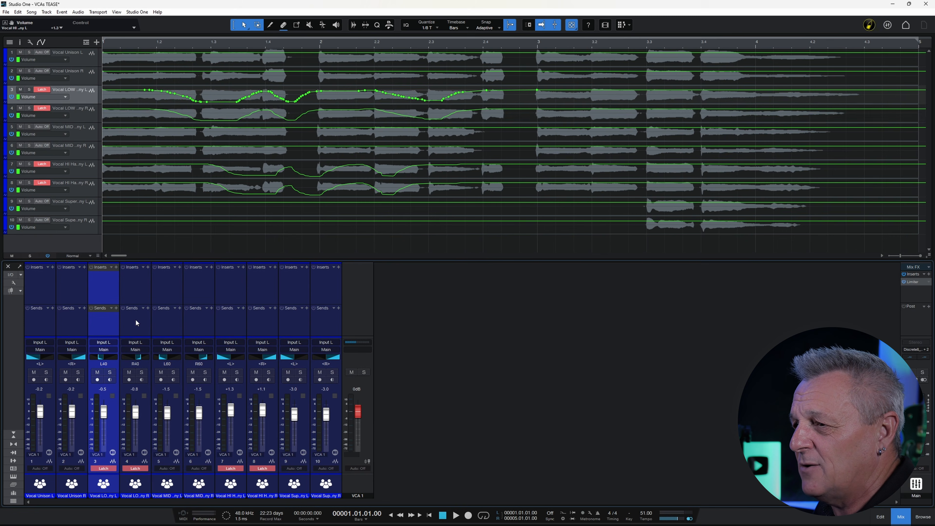
ctrl+click(136, 323)
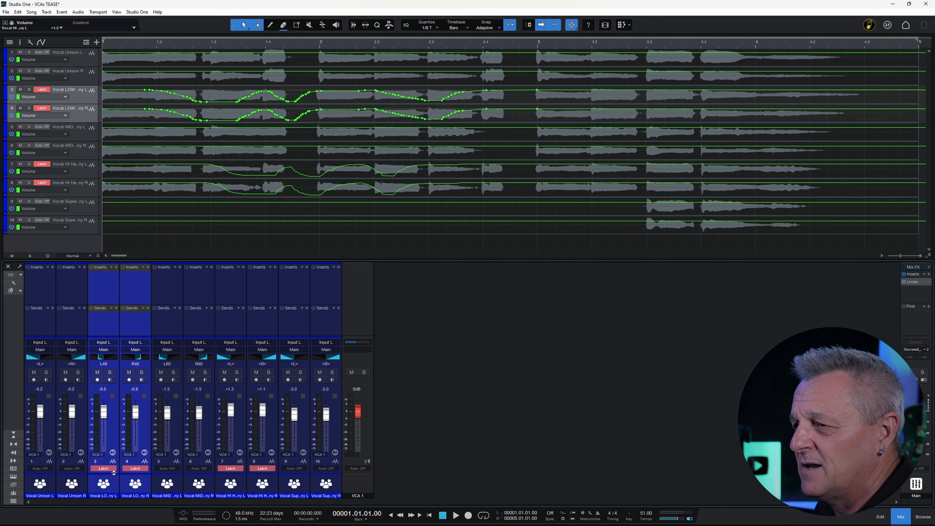
click(110, 471)
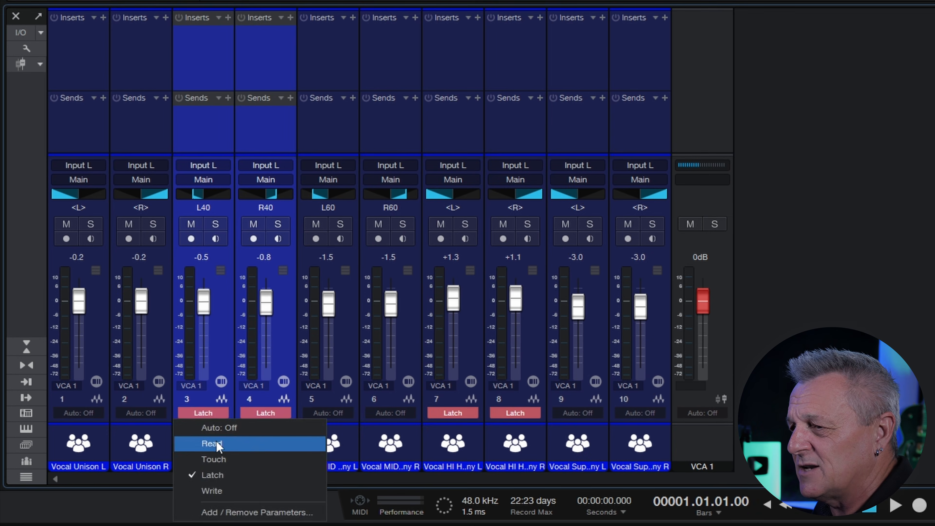
click(110, 483)
- Set channels 7 and 8 from Latch to Read automation mode
click(450, 132)
ctrl+click(515, 133)
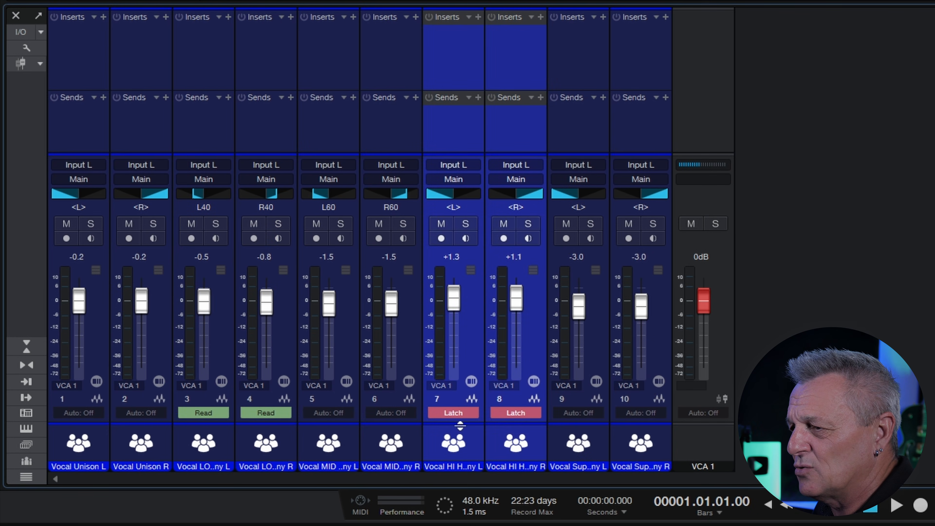
click(455, 413)
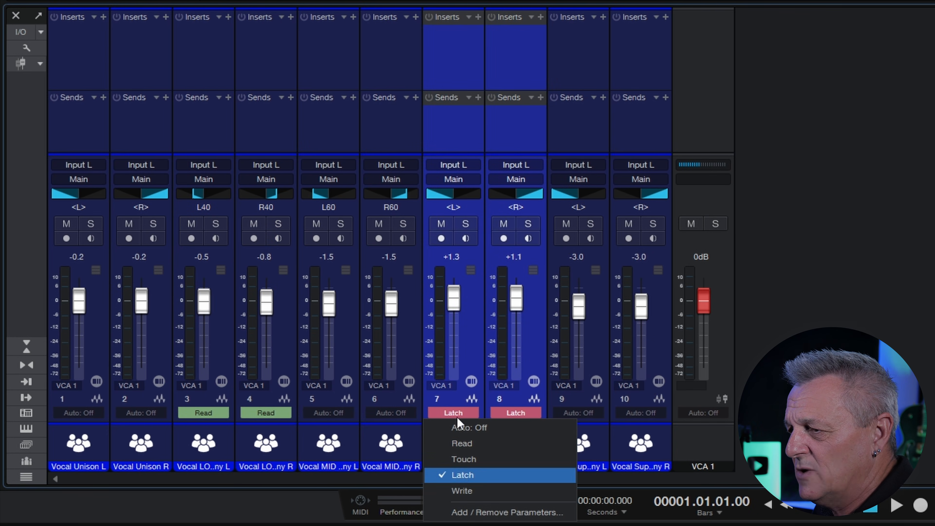
click(461, 443)
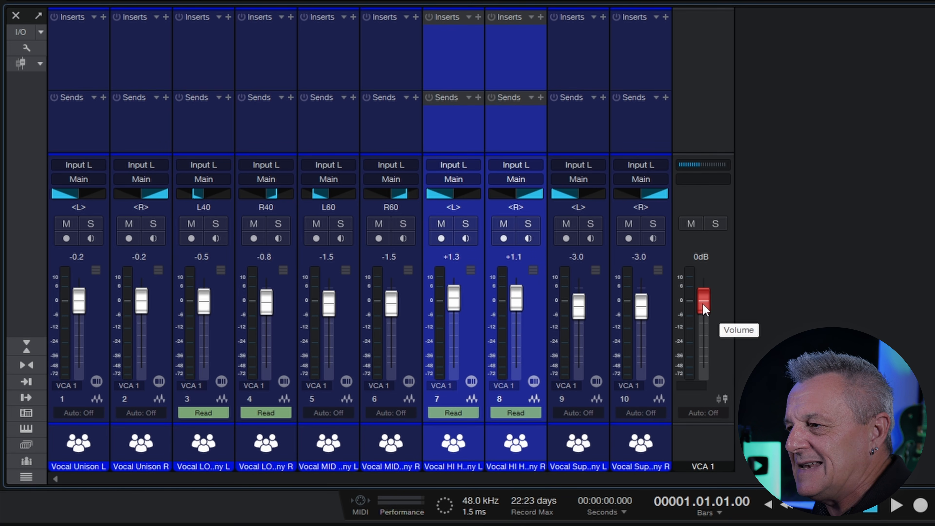
- Pull VCA 1 down to about -24.6 dB and play back to hear the vocals drop
drag(704, 309, 714, 346)
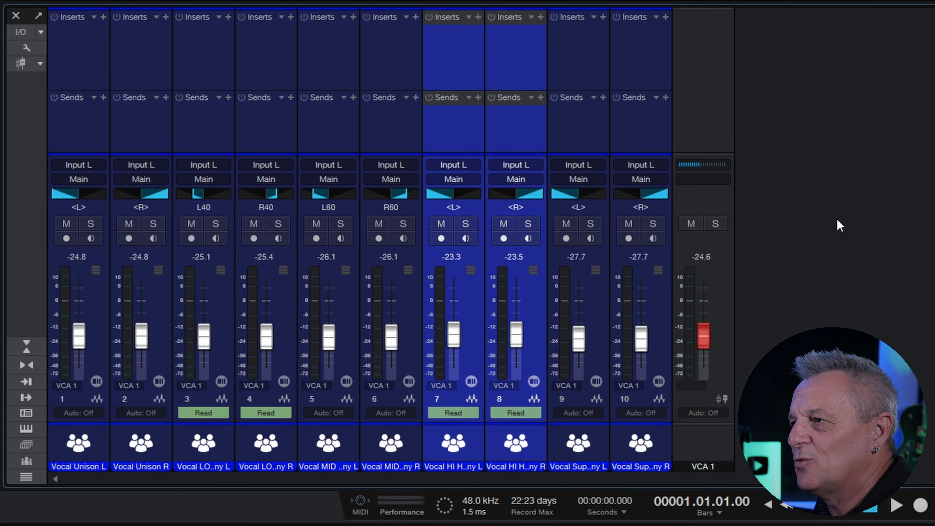
key(space)
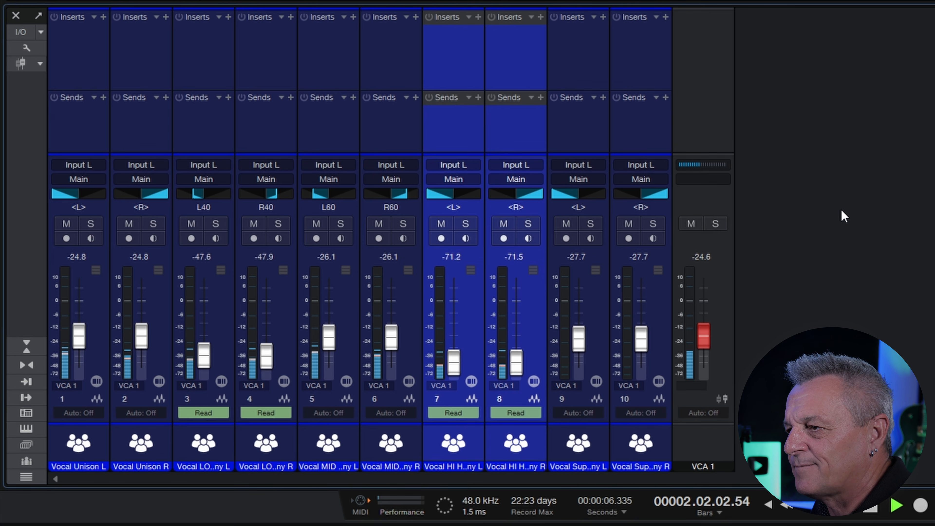
key(space)
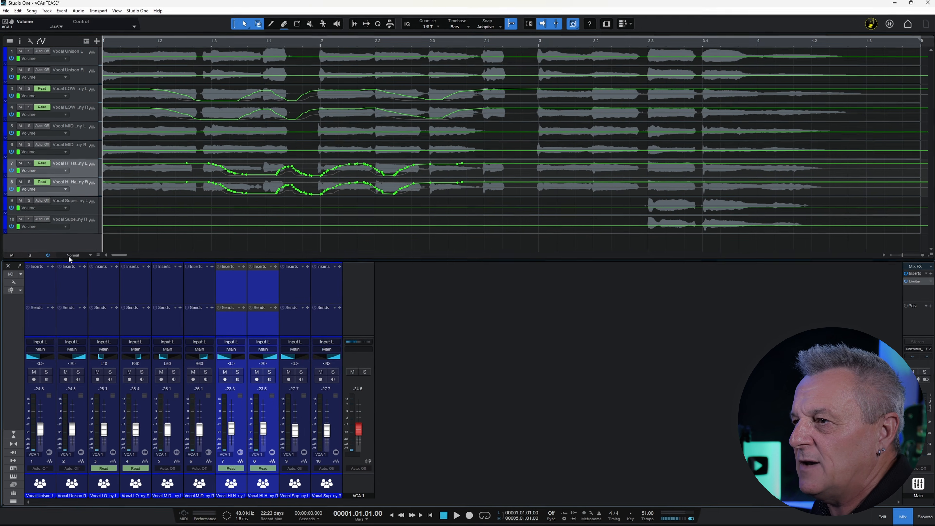
- Make the track lanes Large height, leaving only track 7 selected
click(72, 256)
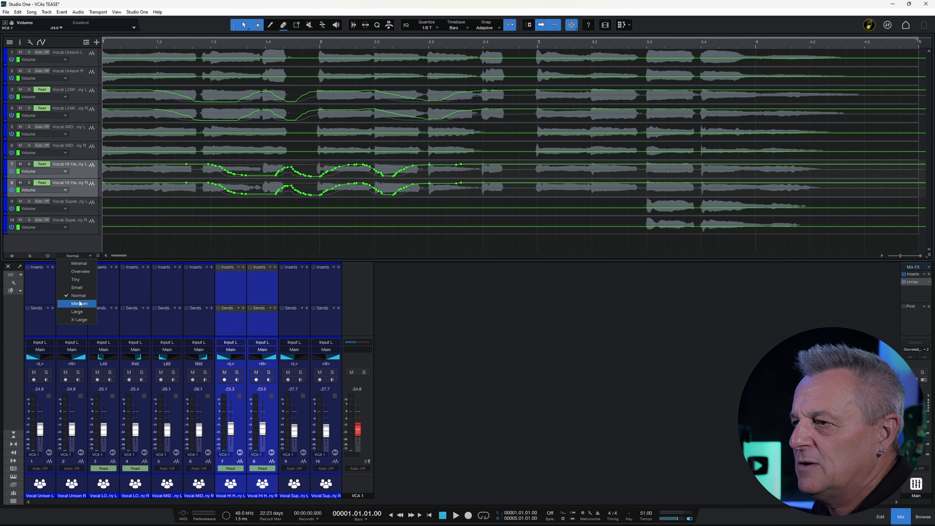
click(77, 312)
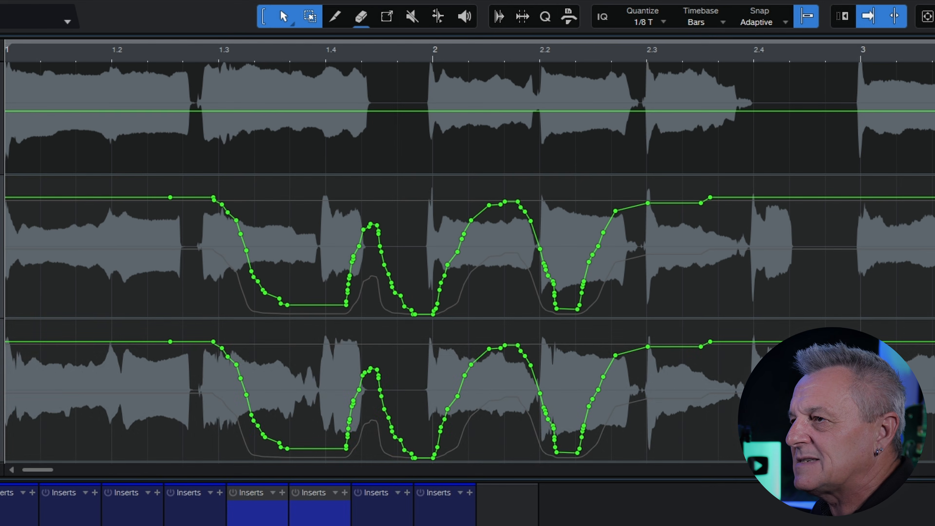
click(56, 144)
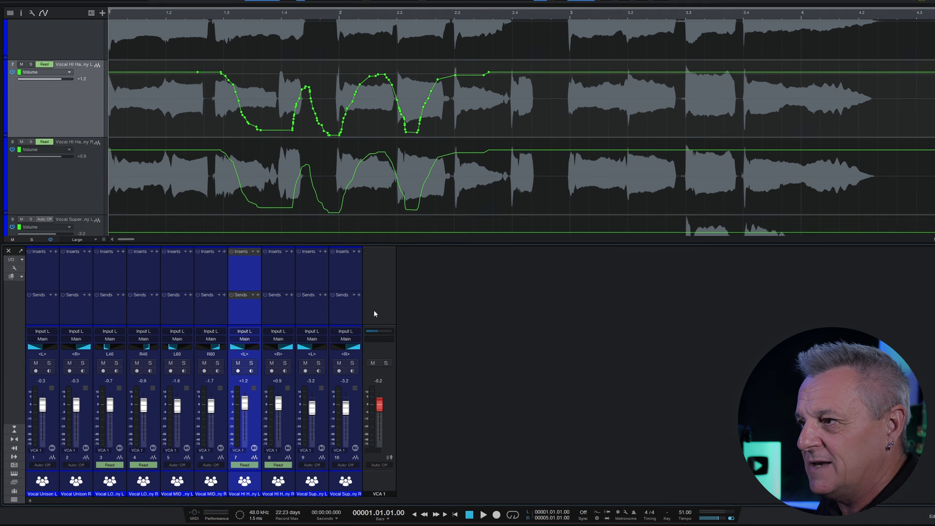
- Put the VCA 1 channel into Latch automation mode
click(359, 320)
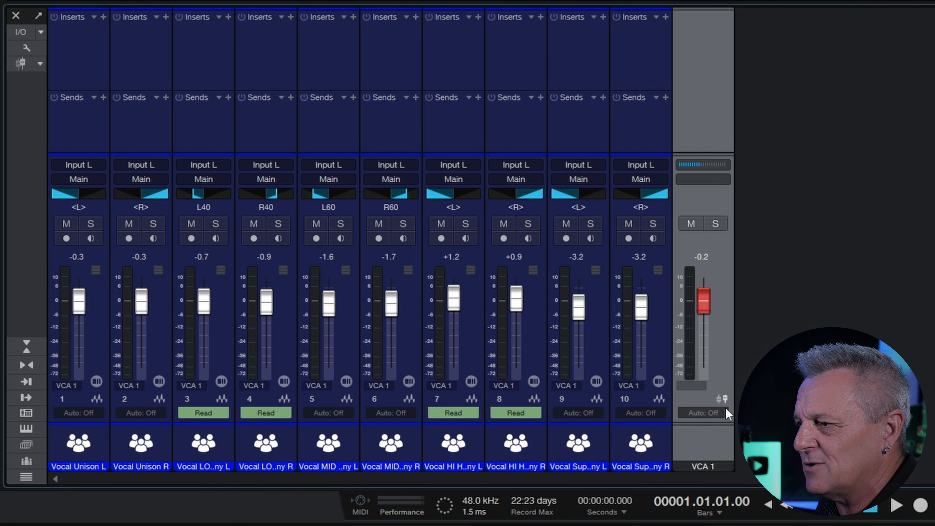
click(725, 412)
click(718, 475)
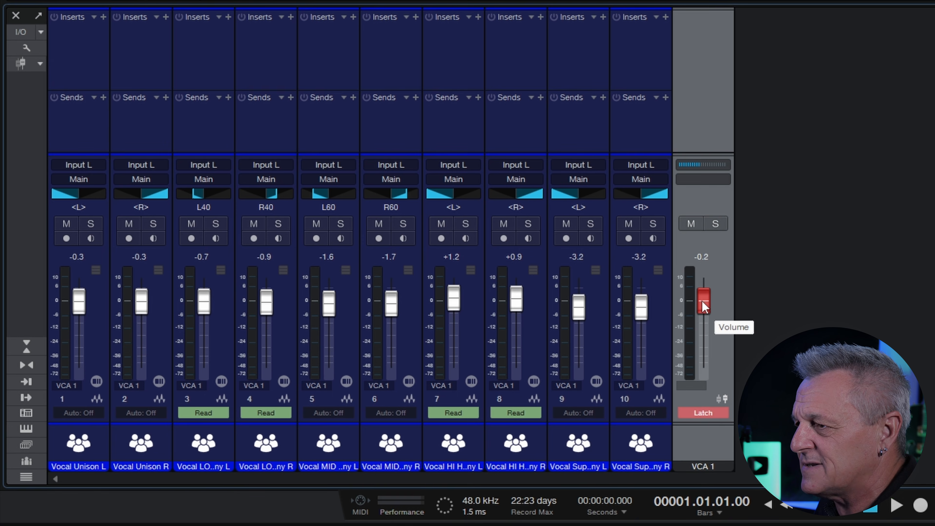
- Record a downward VCA 1 volume ride while the song plays
key(space)
mouse_move(702, 301)
mouse_down()
mouse_move(709, 355)
mouse_move(708, 303)
mouse_up()
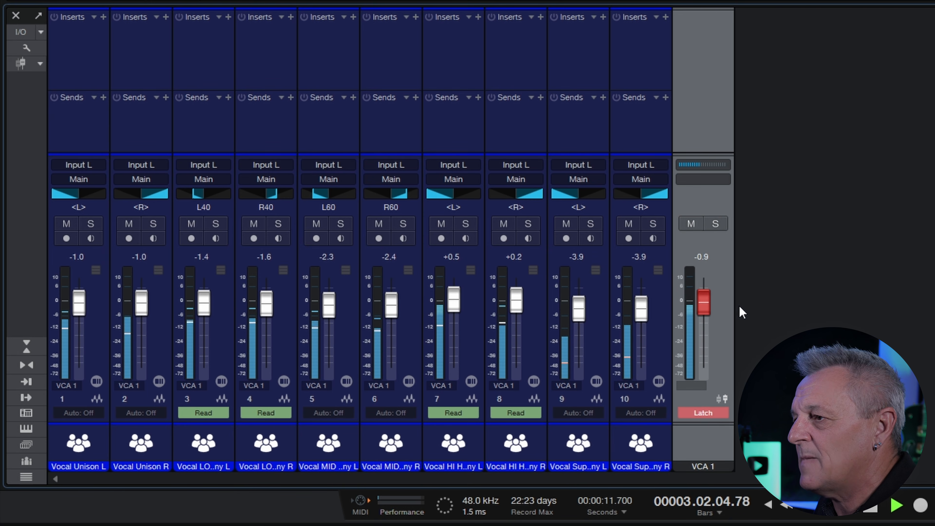
key(space)
click(709, 414)
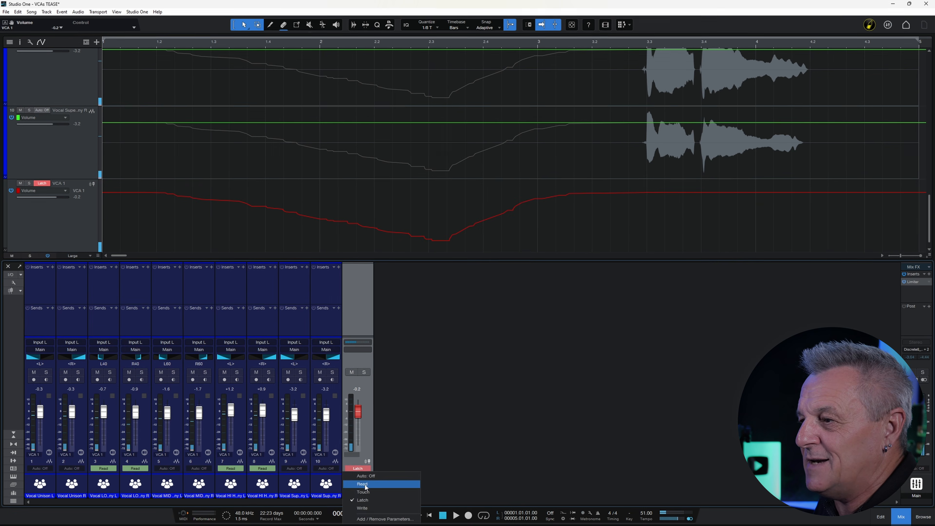
- Set VCA 1 to Read and select its track to inspect the recorded envelope
click(714, 444)
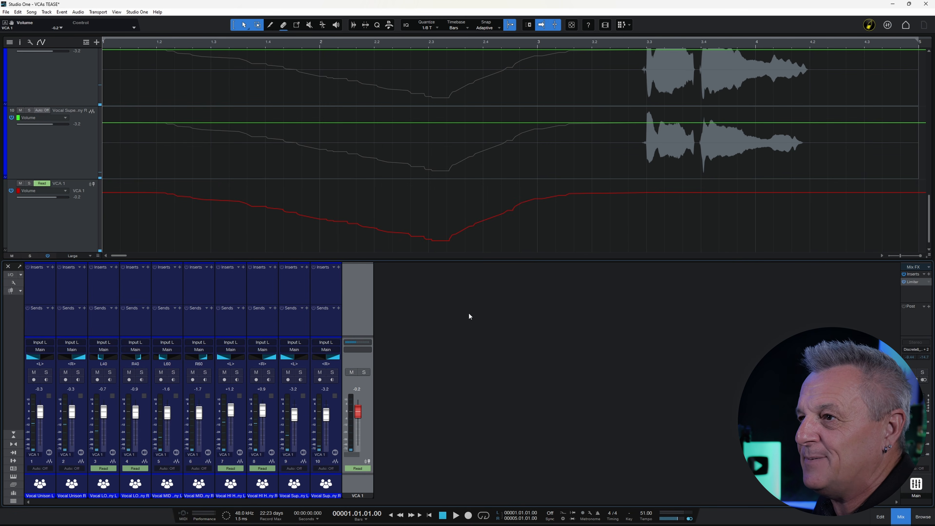
click(68, 213)
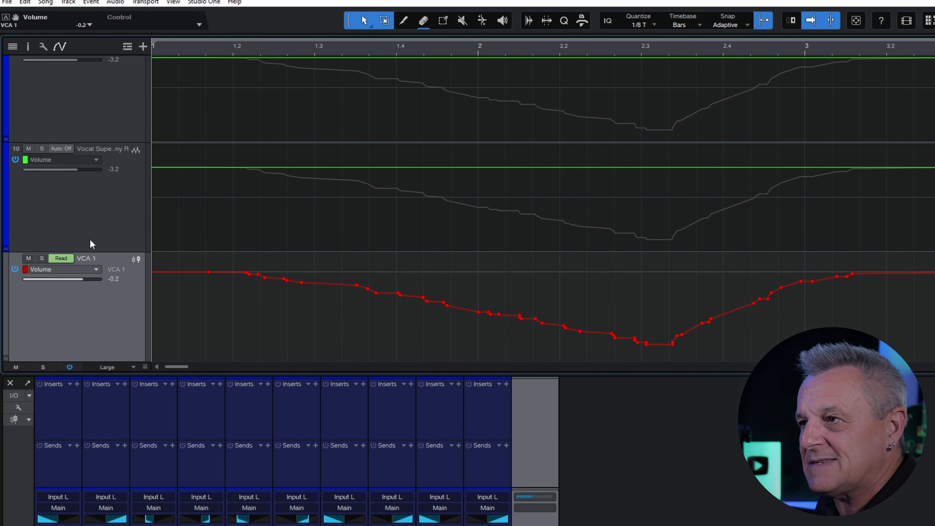
scroll(95, 226, up, 2)
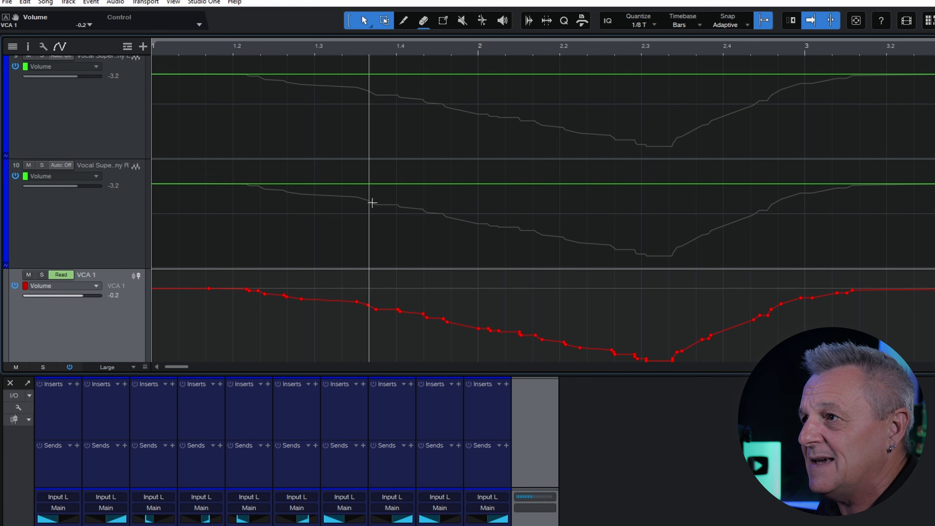
scroll(403, 239, up, 5)
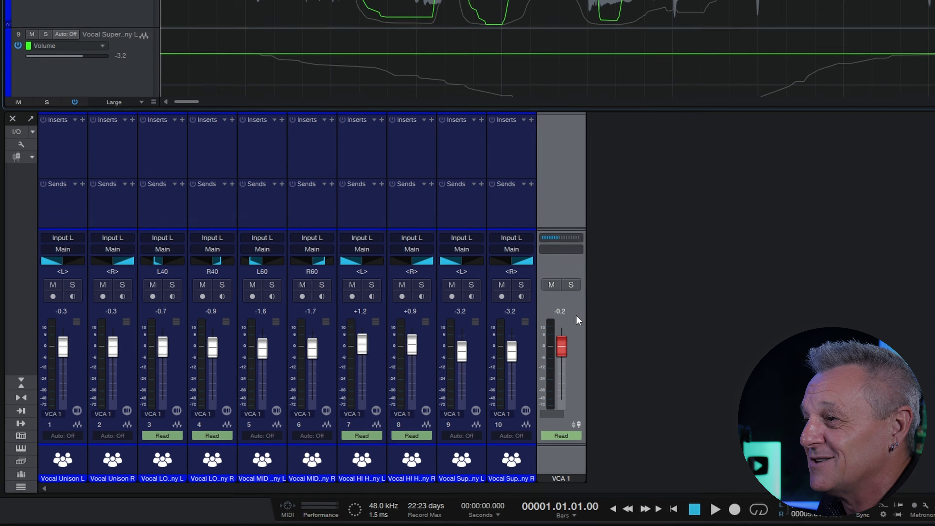
- Add VCA 2 controlling VCA 1, then raise it from -10.6 to about -7.2 dB
right_click(367, 392)
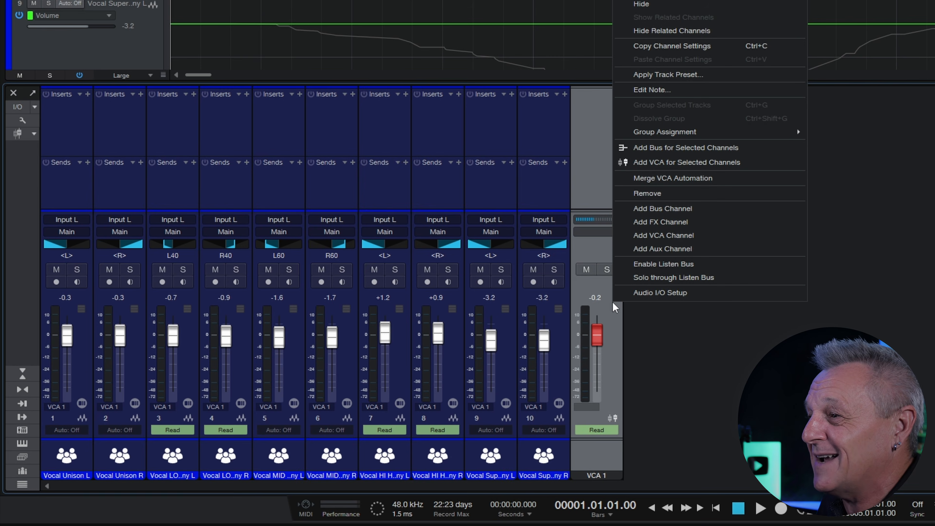
click(693, 162)
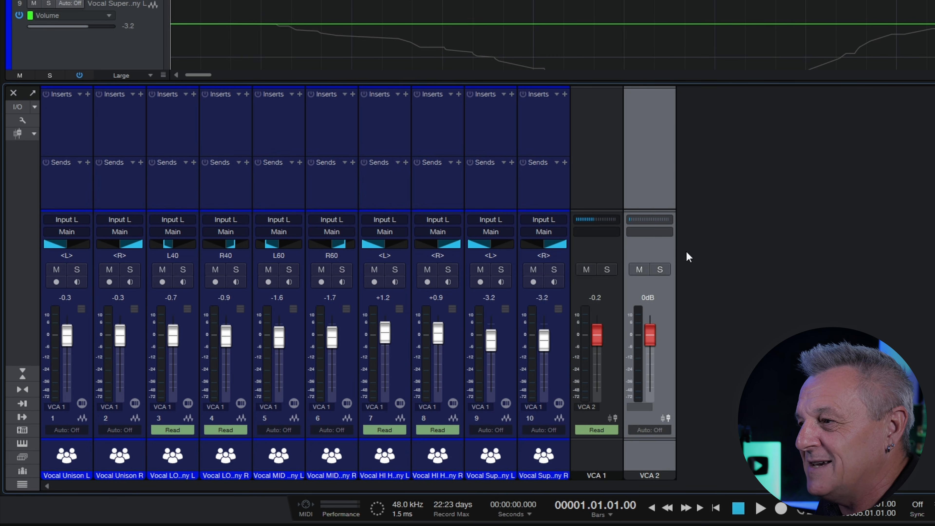
drag(651, 339, 656, 358)
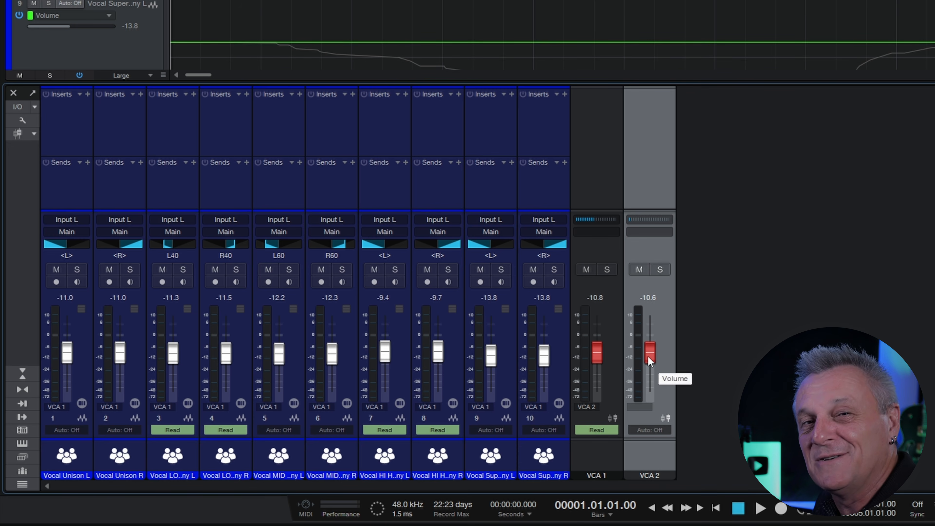
drag(647, 356, 652, 350)
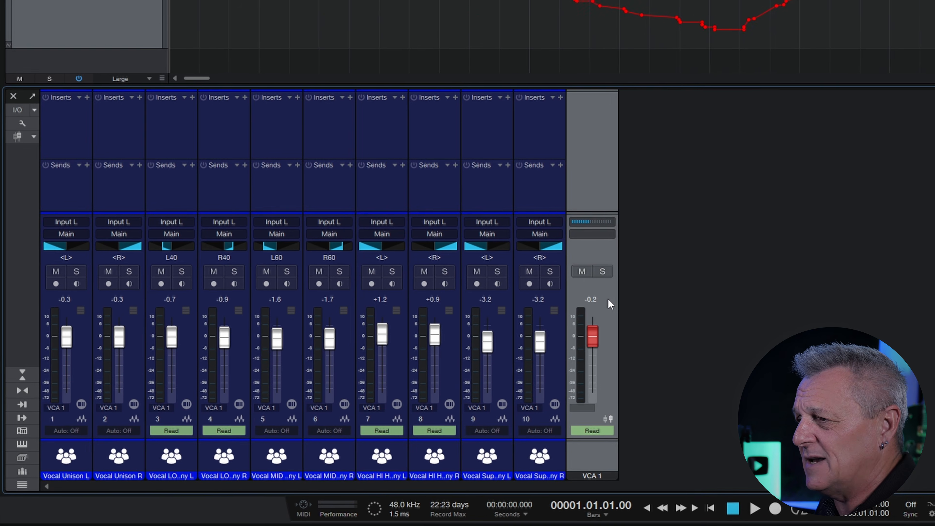
- Merge VCA 1's volume automation into its grouped vocal channels
right_click(369, 392)
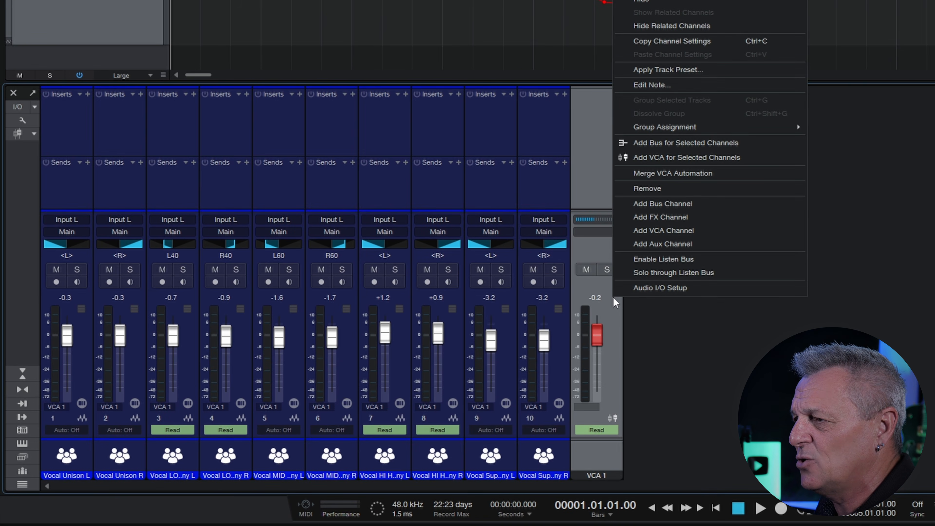
click(686, 177)
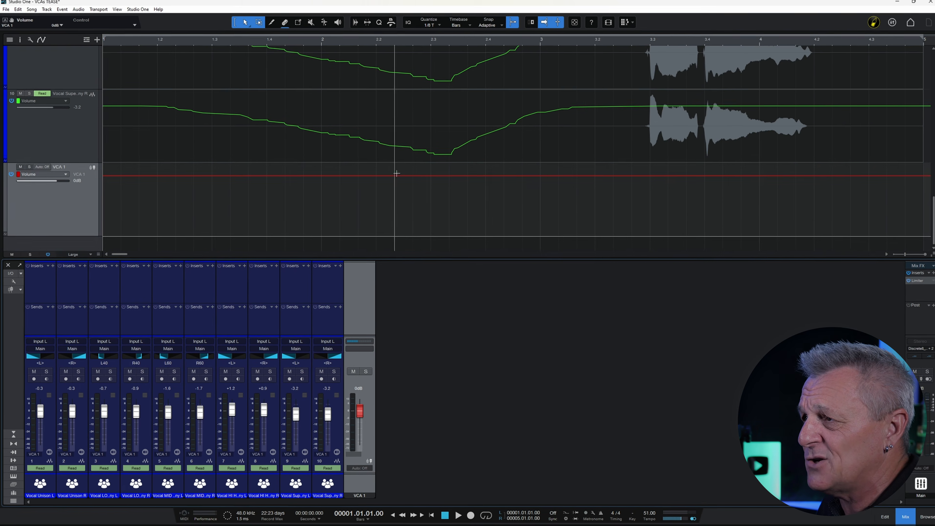
scroll(479, 175, up, 2)
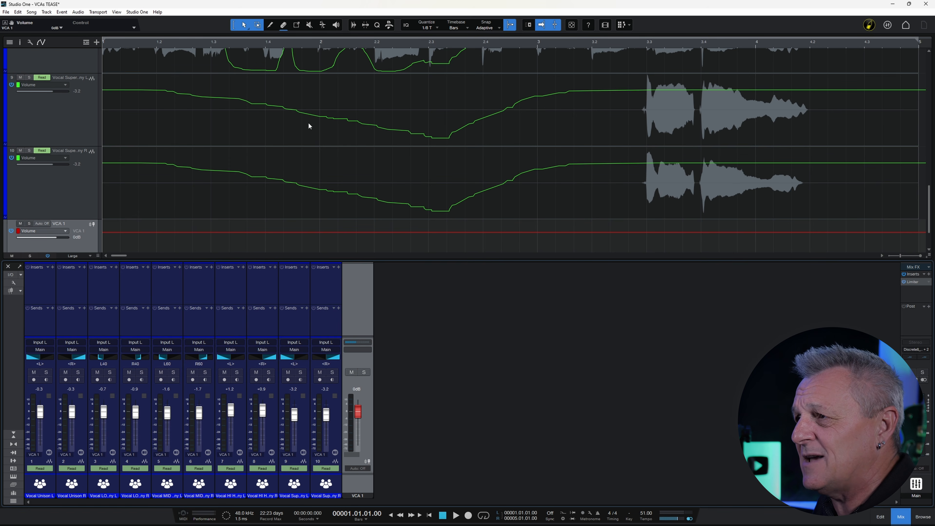
- Add a volume point on track 9, select all ten vocal channels, then VCA 1
click(489, 133)
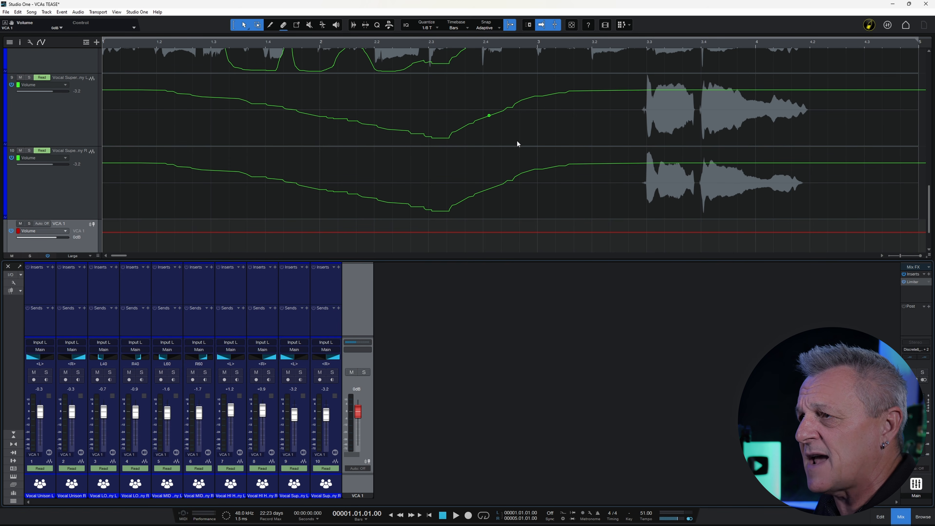
scroll(497, 151, up, 5)
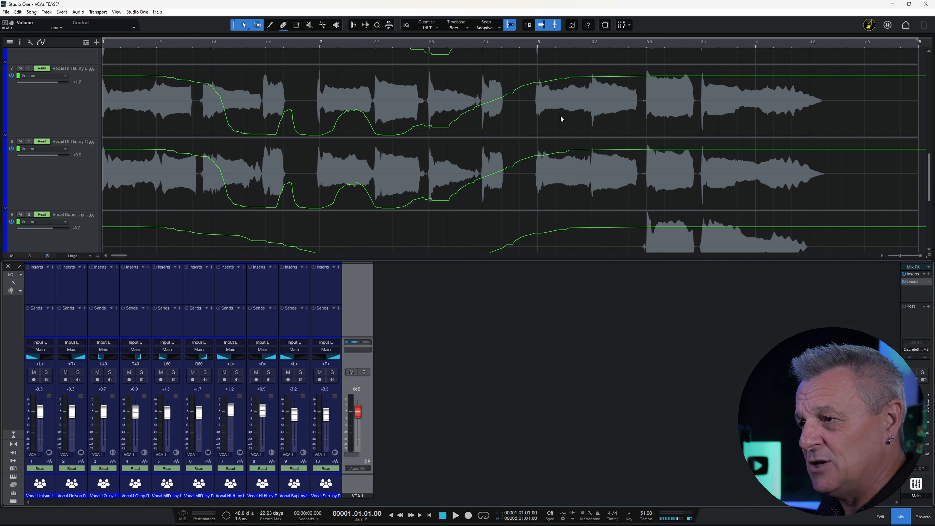
click(46, 329)
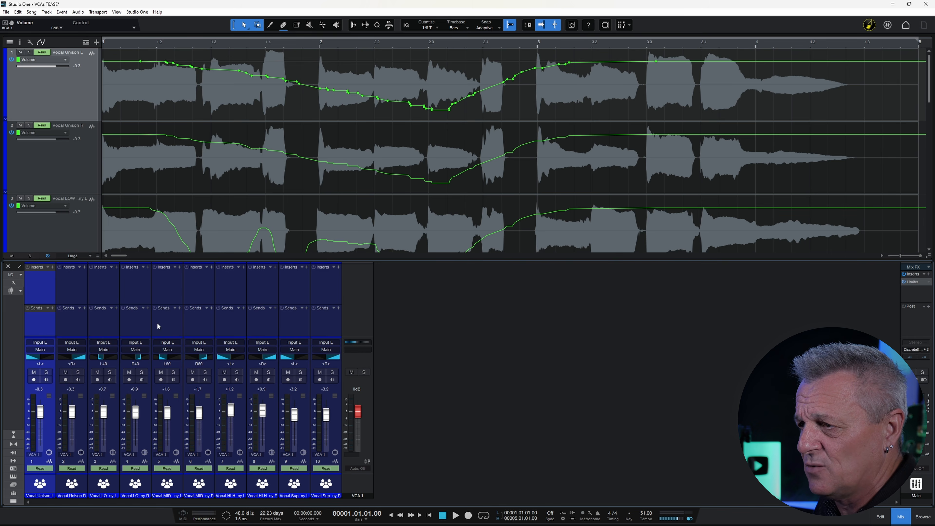
shift+click(333, 316)
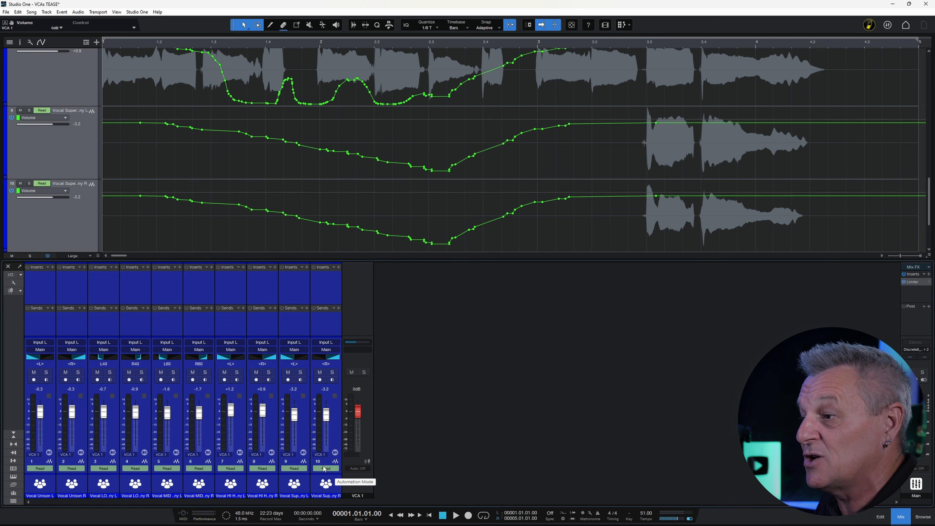
click(369, 402)
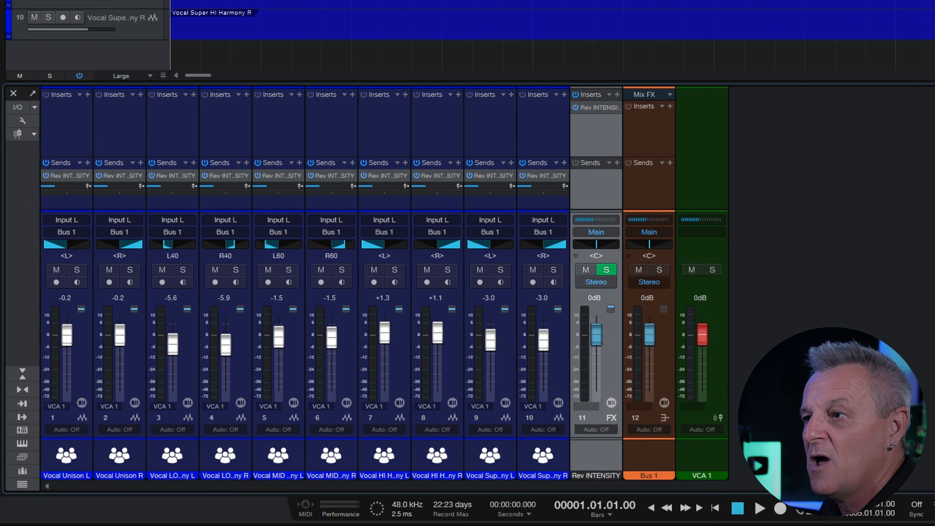
click(44, 296)
shift+click(545, 140)
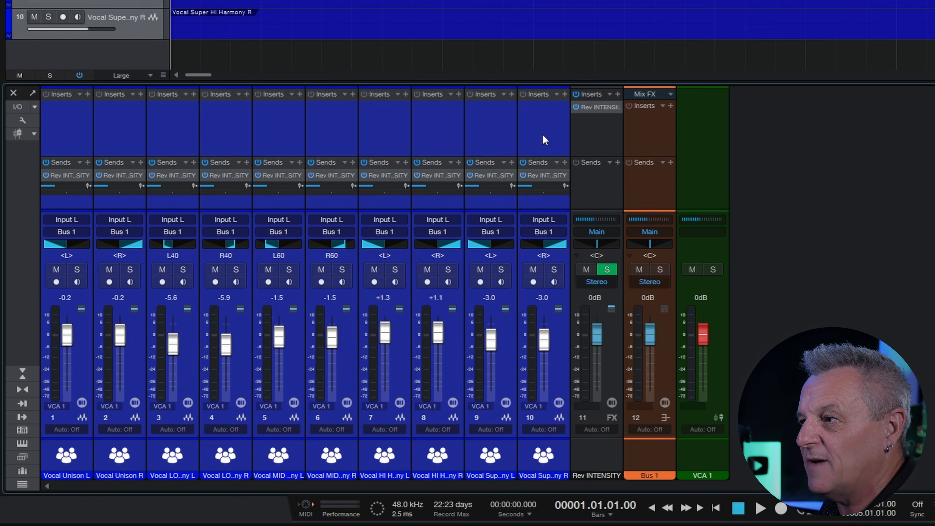
click(600, 137)
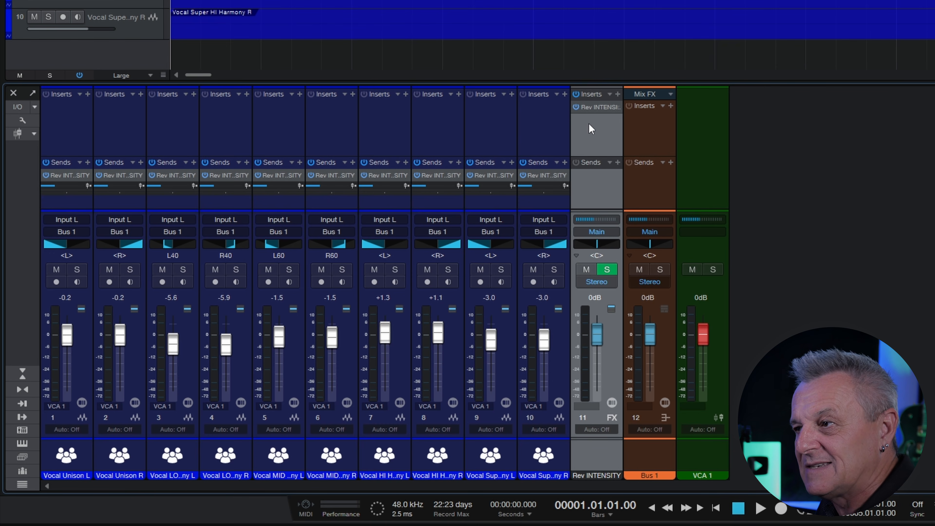
click(64, 143)
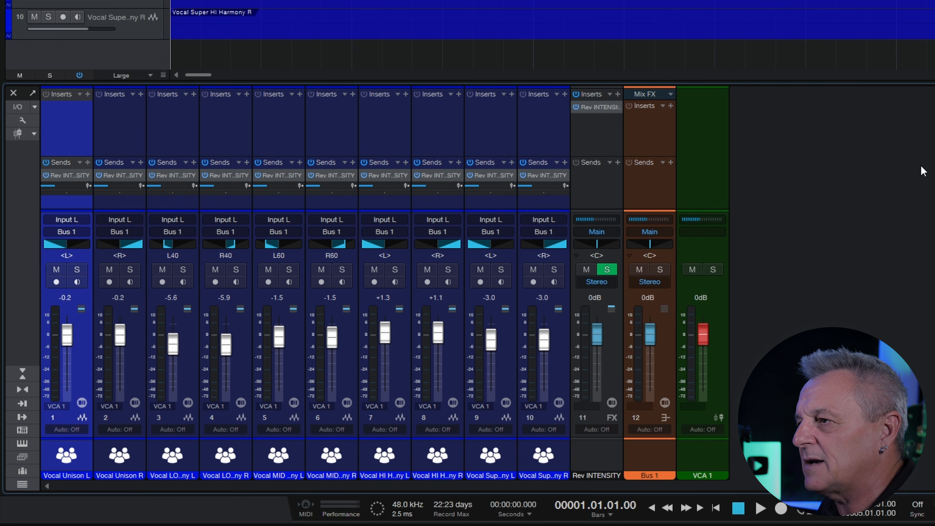
key(space)
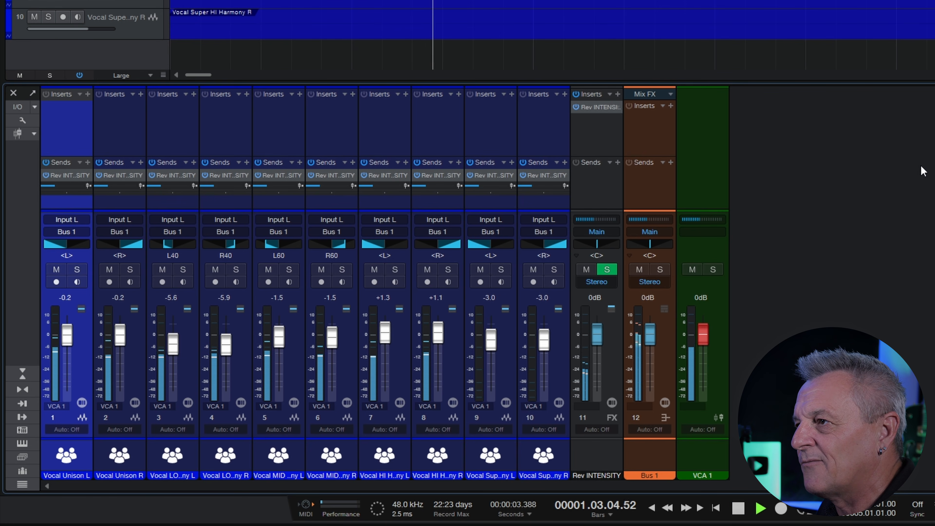
key(space)
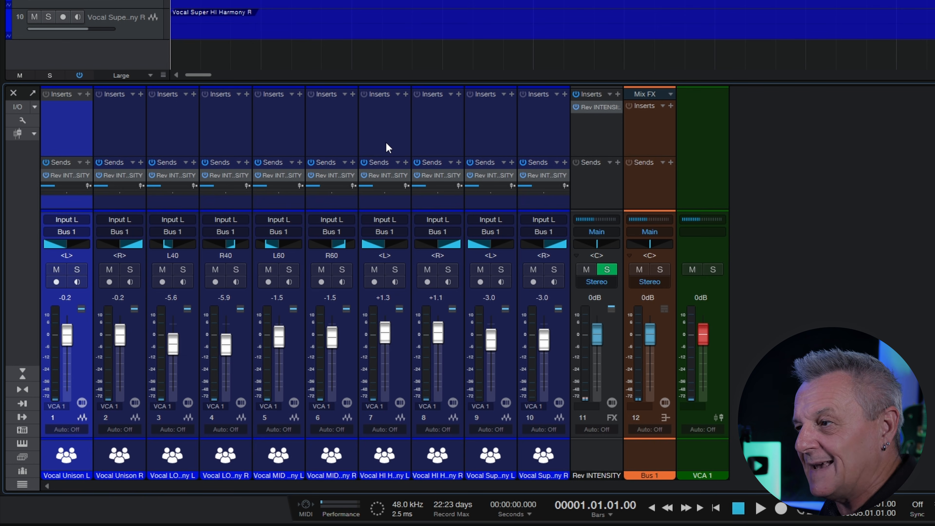
click(651, 139)
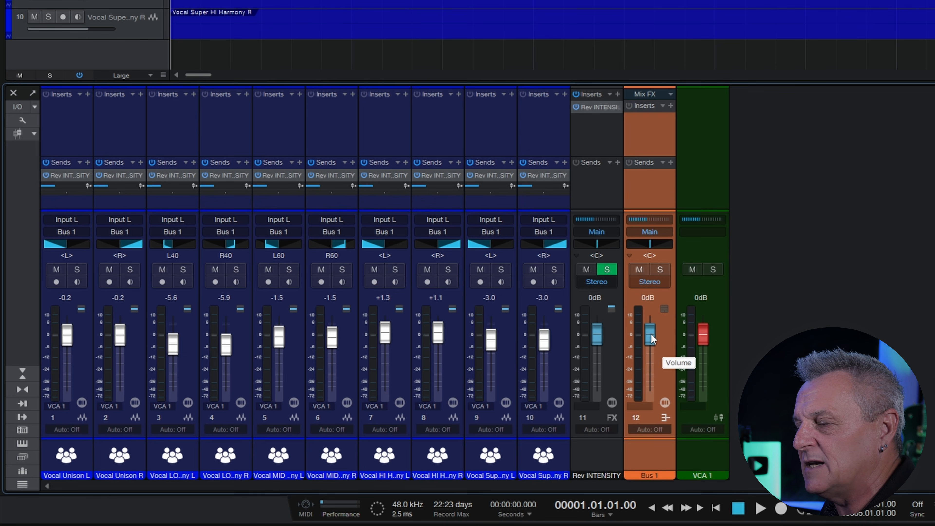
click(707, 181)
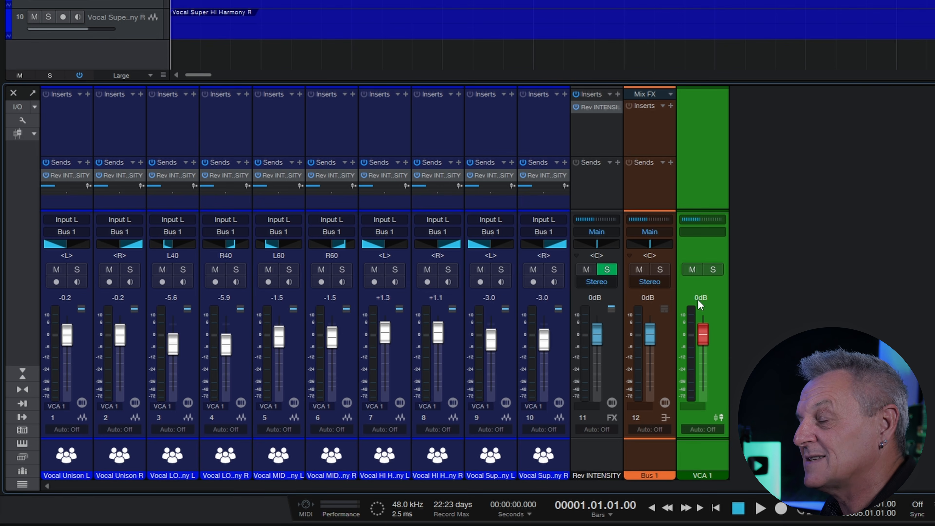
click(649, 192)
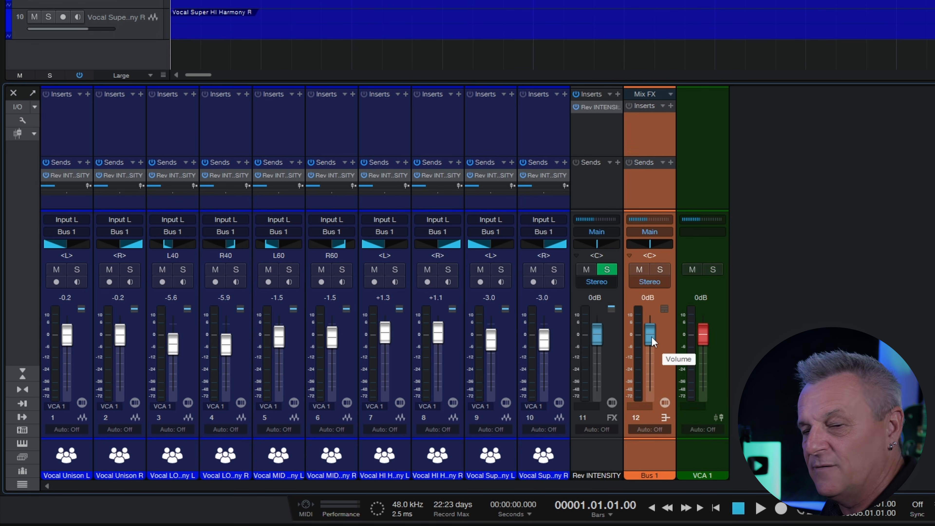
key(space)
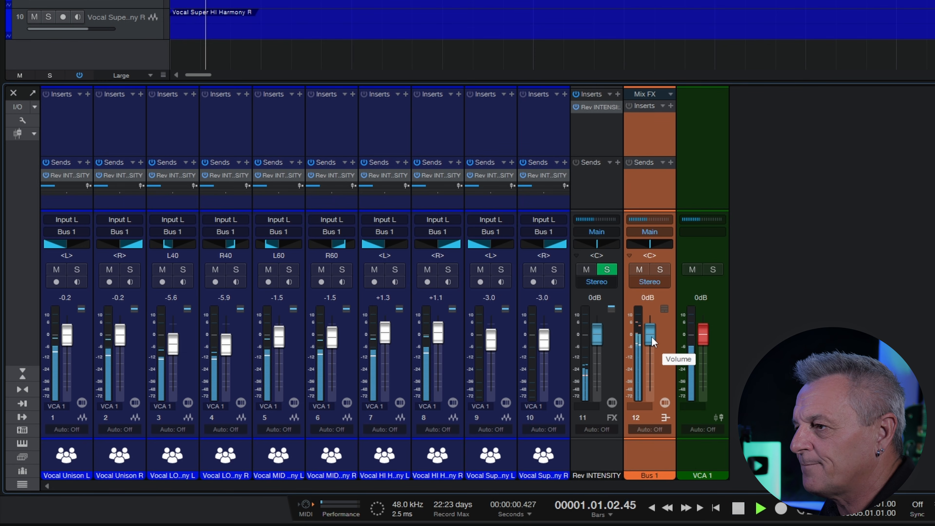
drag(652, 337, 654, 397)
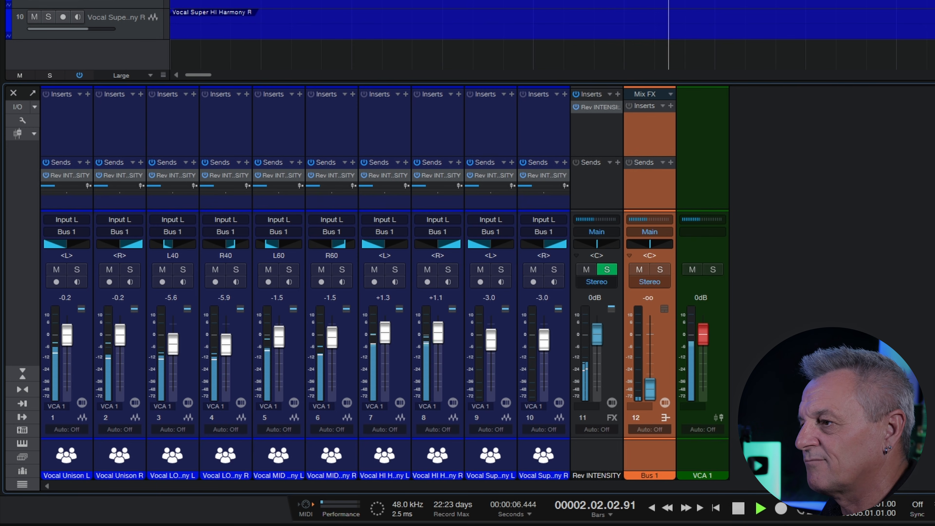
key(space)
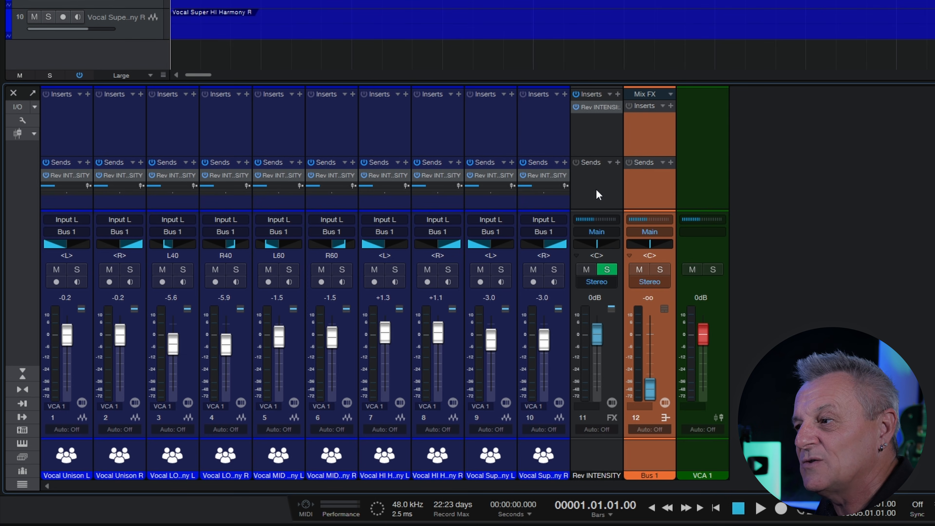
alt+click(655, 393)
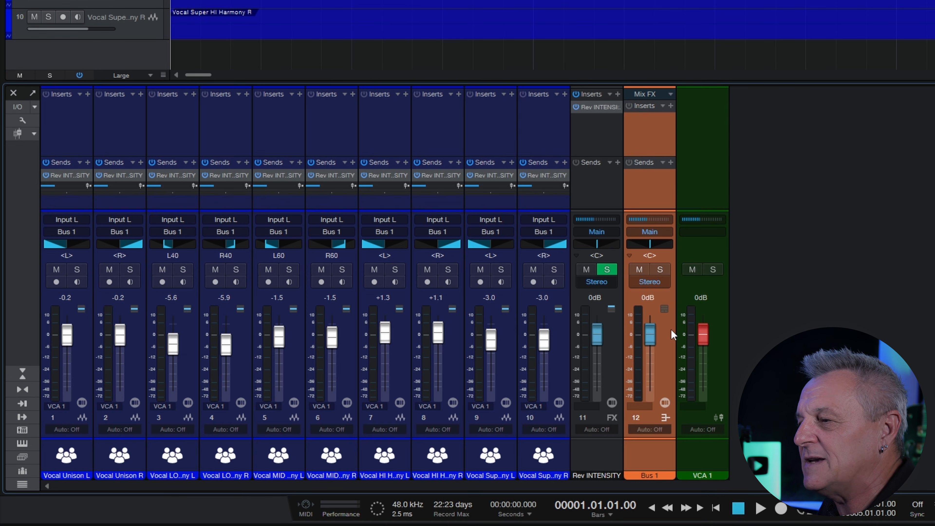
click(715, 188)
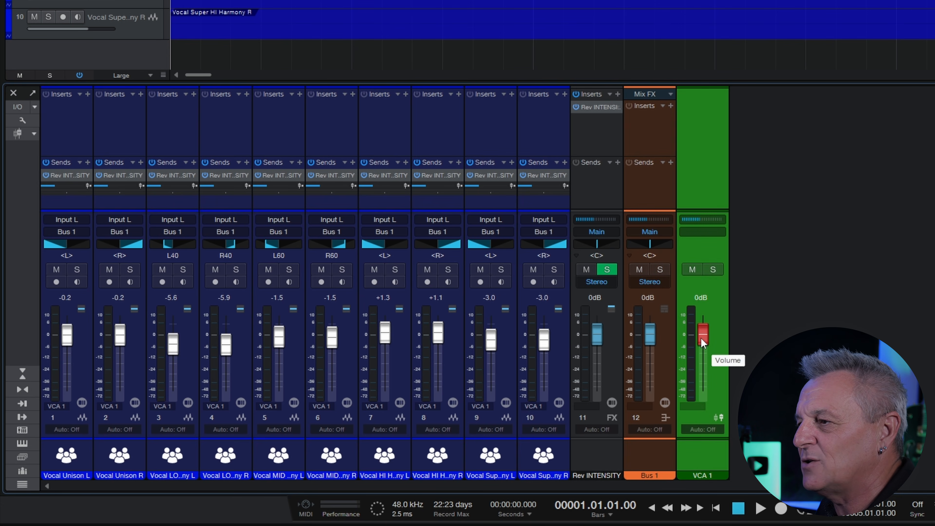
- Fade VCA 1 down to -oo during playback, silencing all ten vocals
key(space)
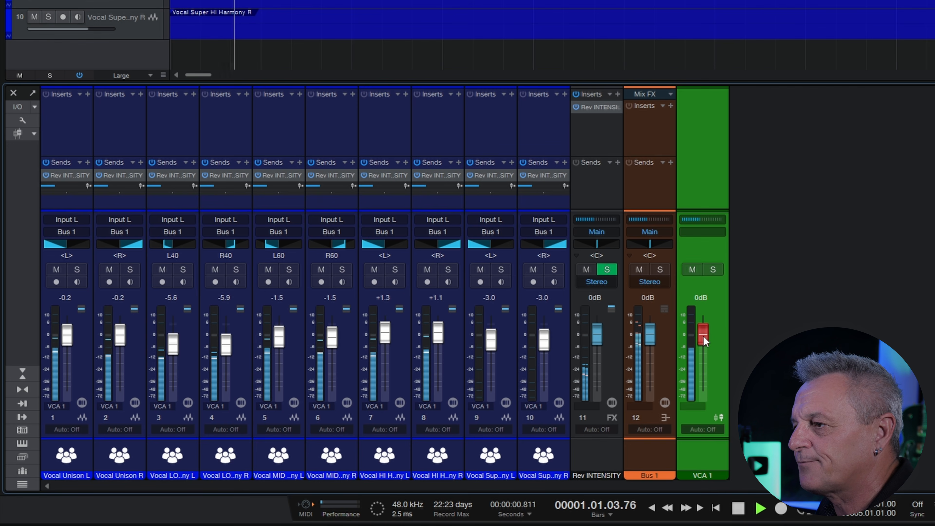
drag(703, 340, 710, 401)
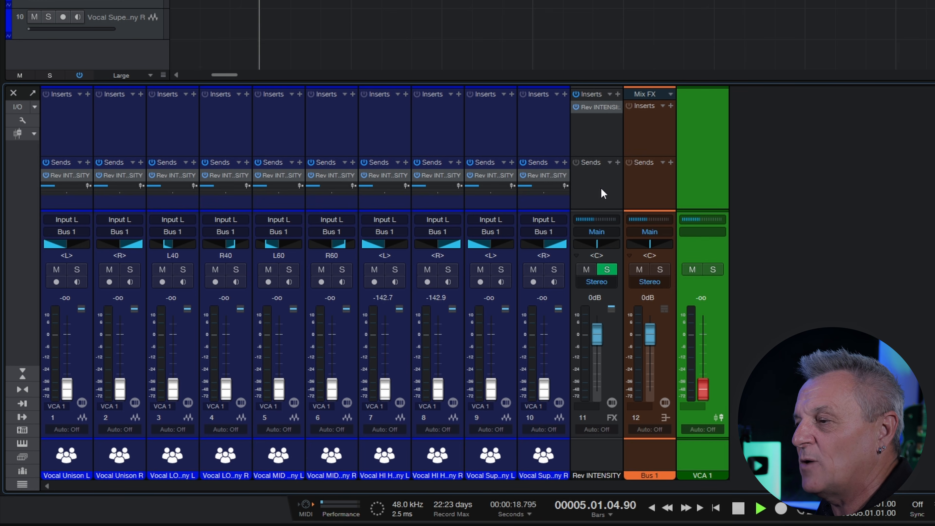
key(space)
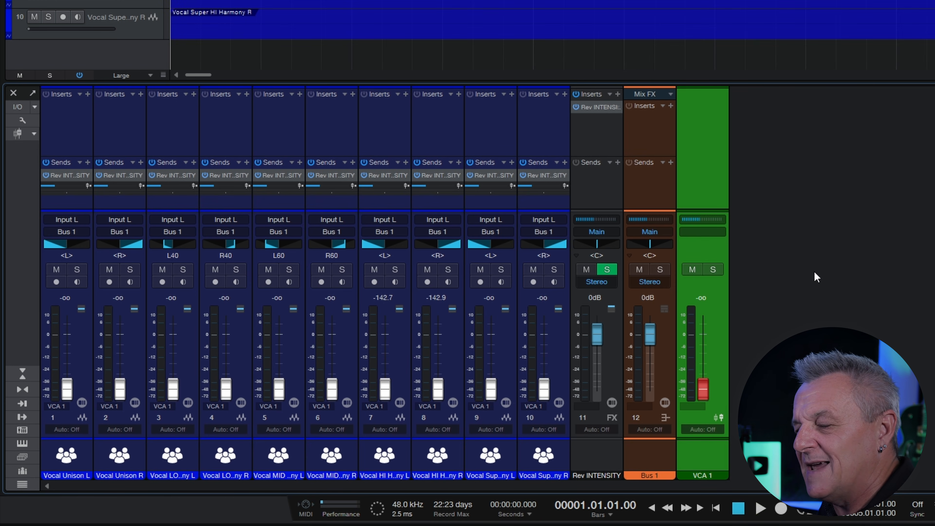